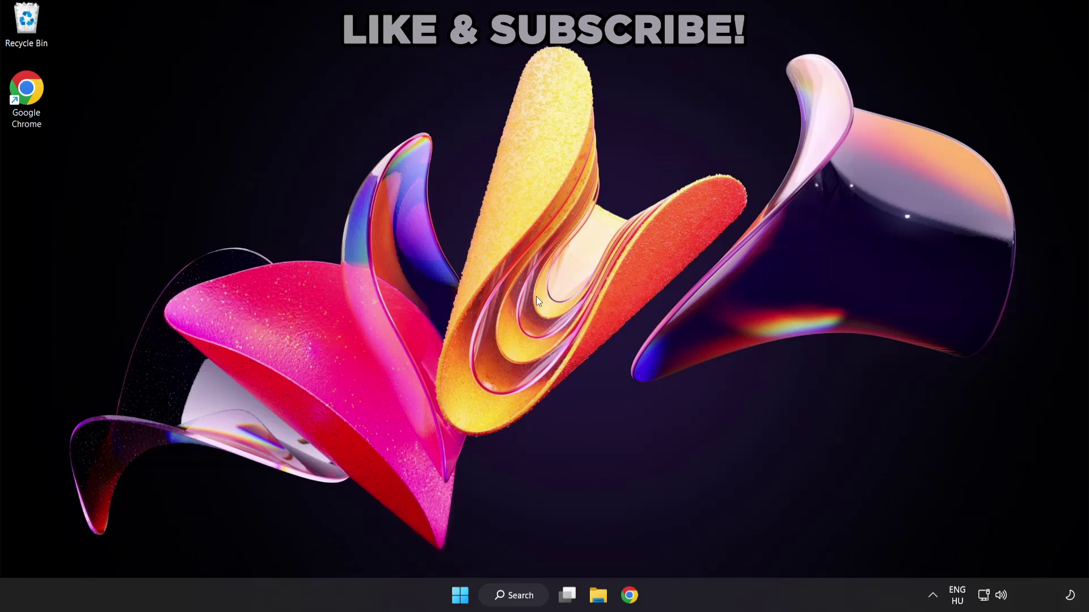
Search Windows for 'device manager' to bring up Device Manager as the best match.
click(525, 600)
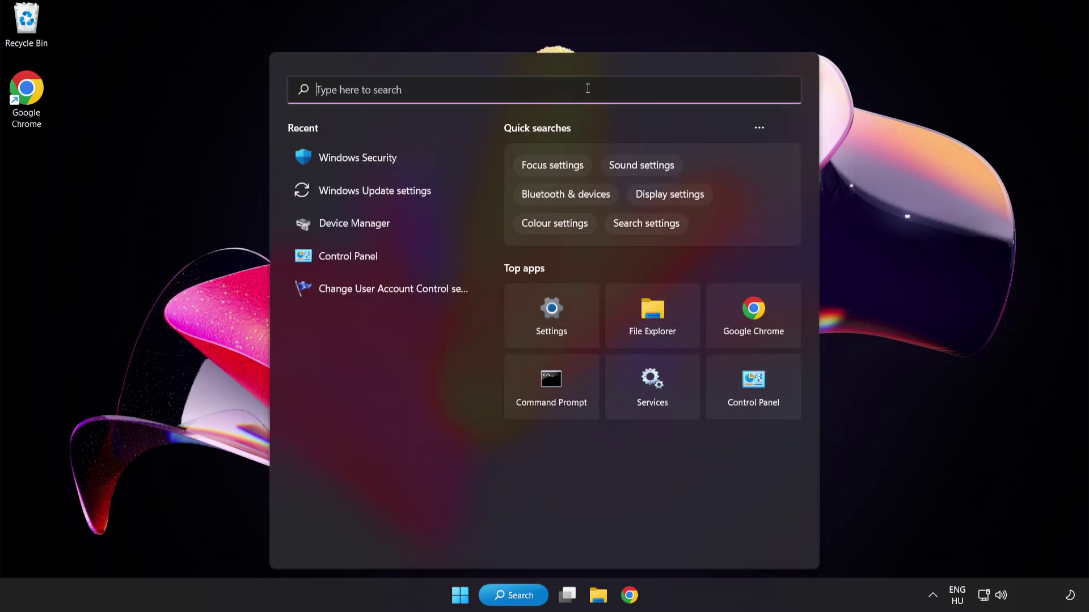
text(device ma)
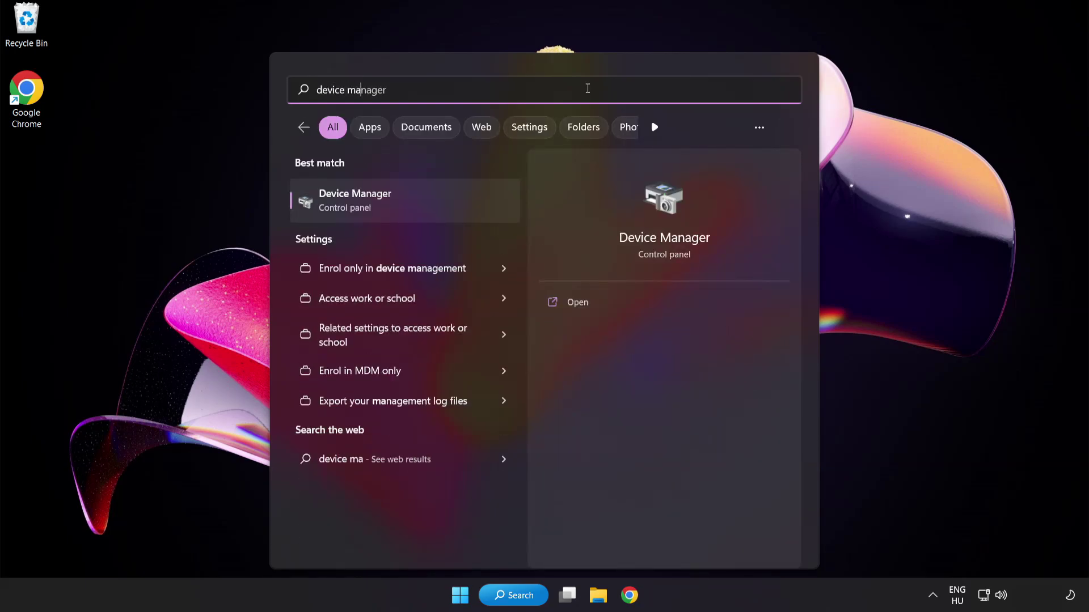
text(nager)
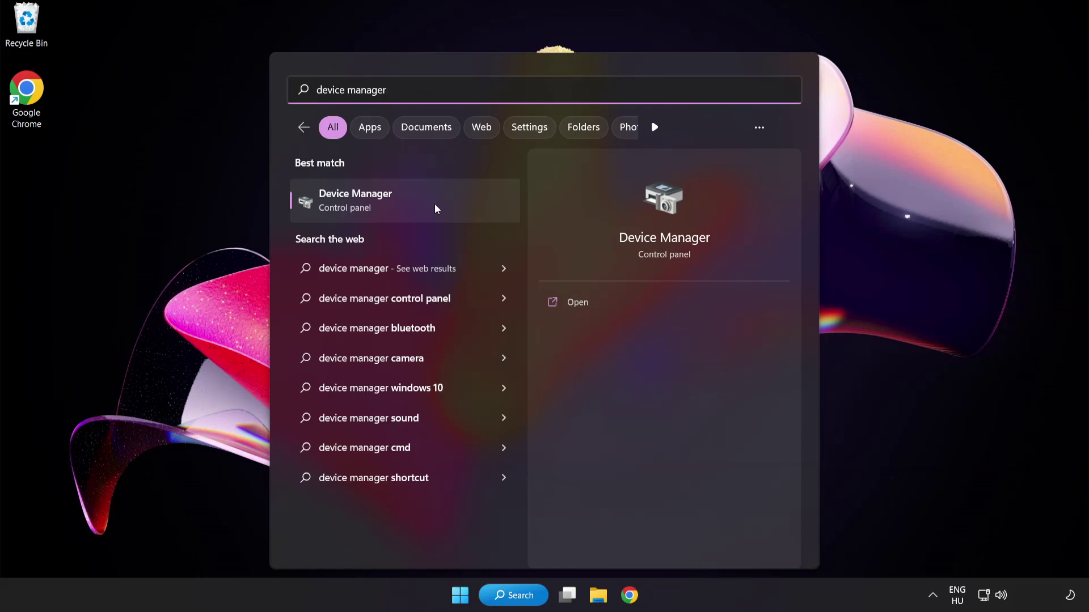
Open Device Manager, expand Display adapters and bring up the VMware SVGA 3D adapter's context menu.
click(436, 208)
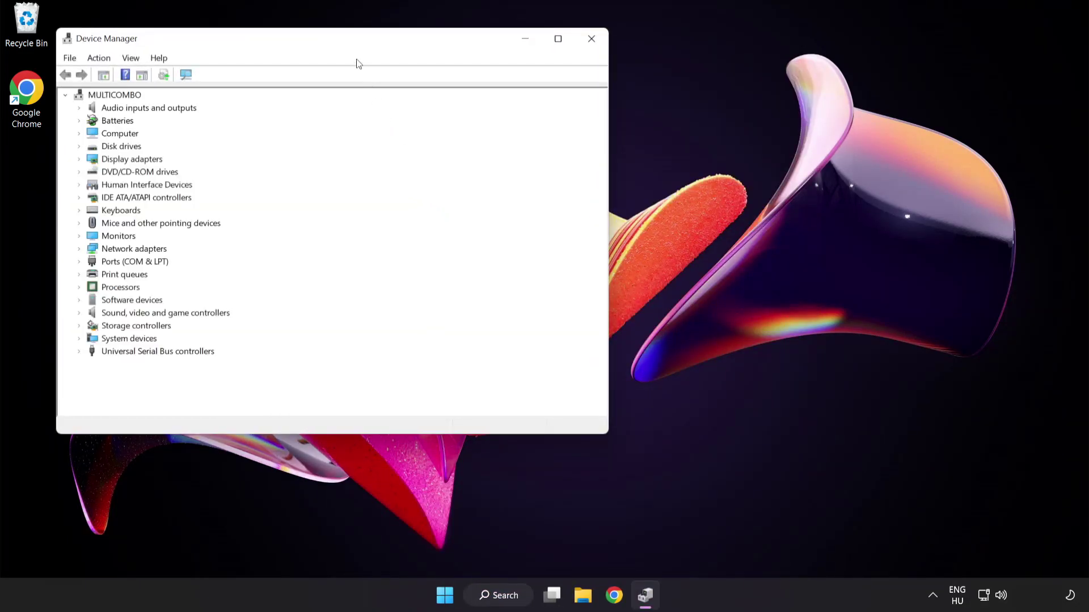
drag(348, 41, 533, 113)
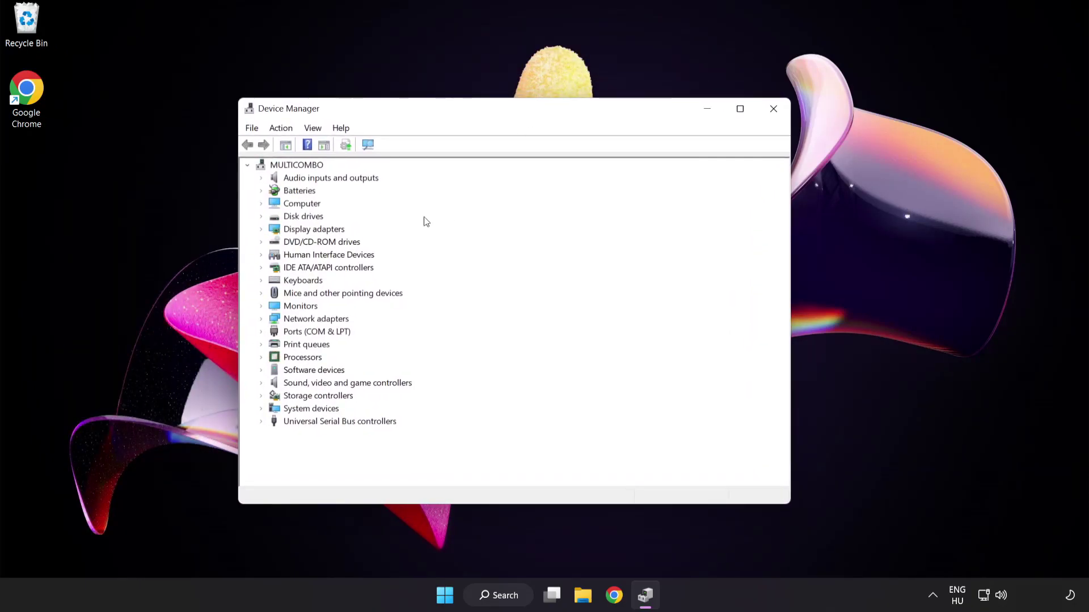
click(336, 232)
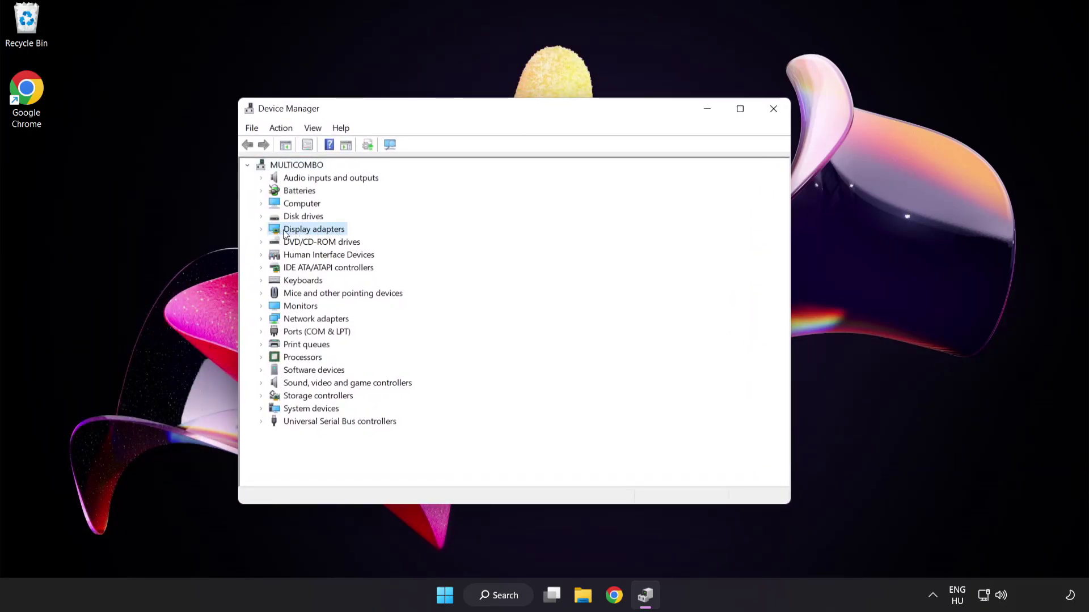
click(262, 230)
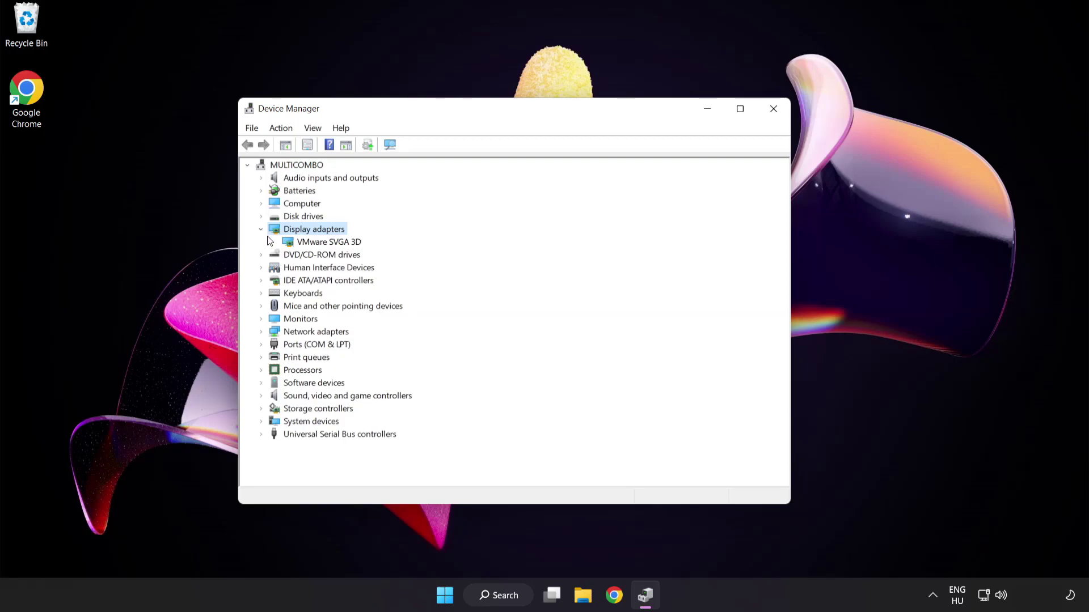
click(288, 245)
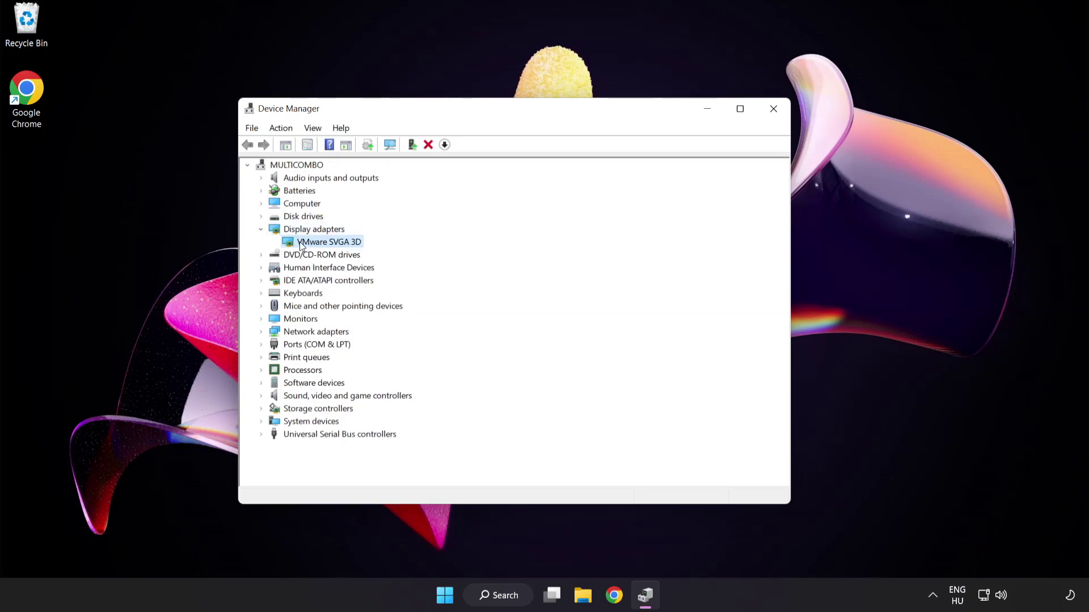
right_click(325, 242)
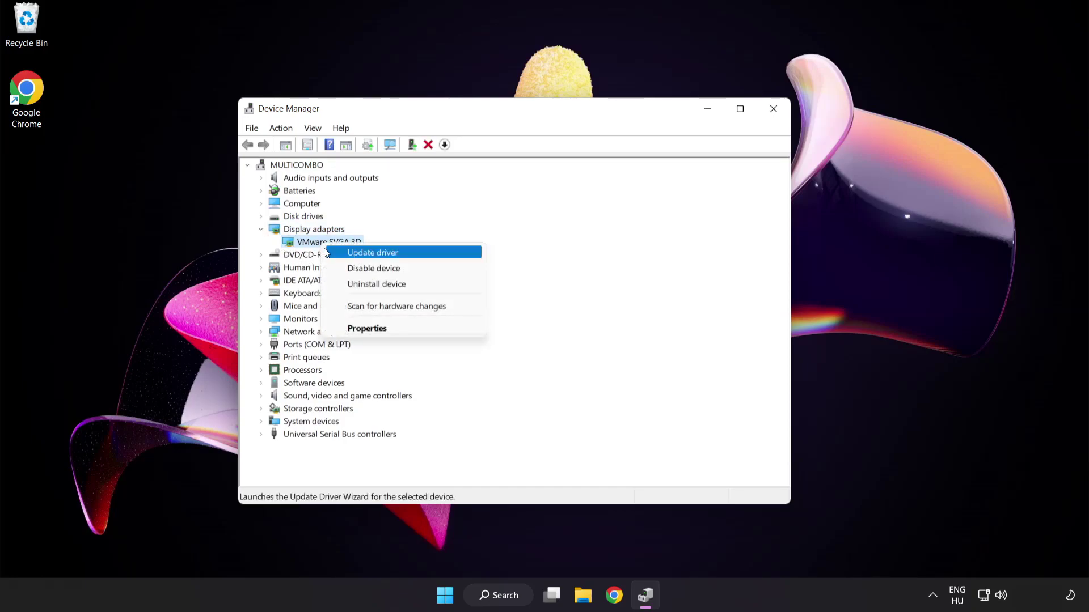
Update the VMware SVGA 3D driver by automatic search; the best driver is already installed.
click(422, 253)
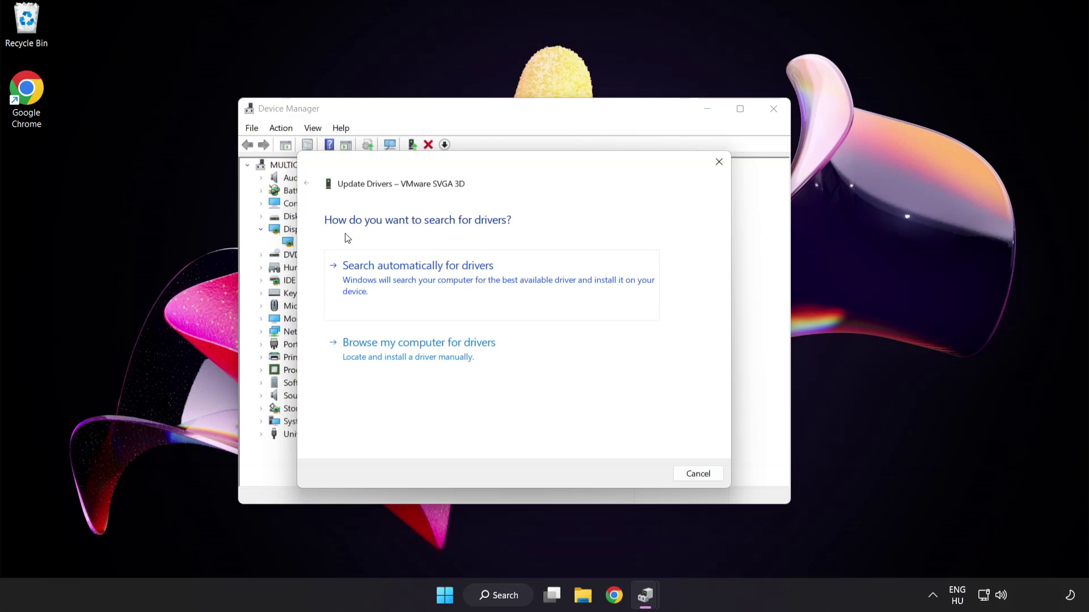
click(474, 278)
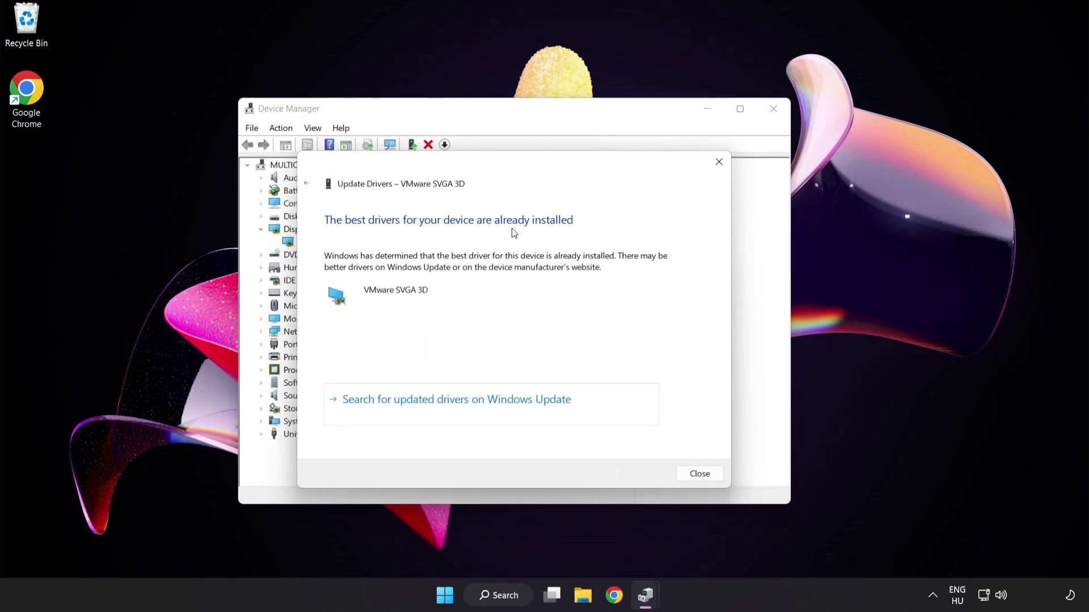
click(697, 476)
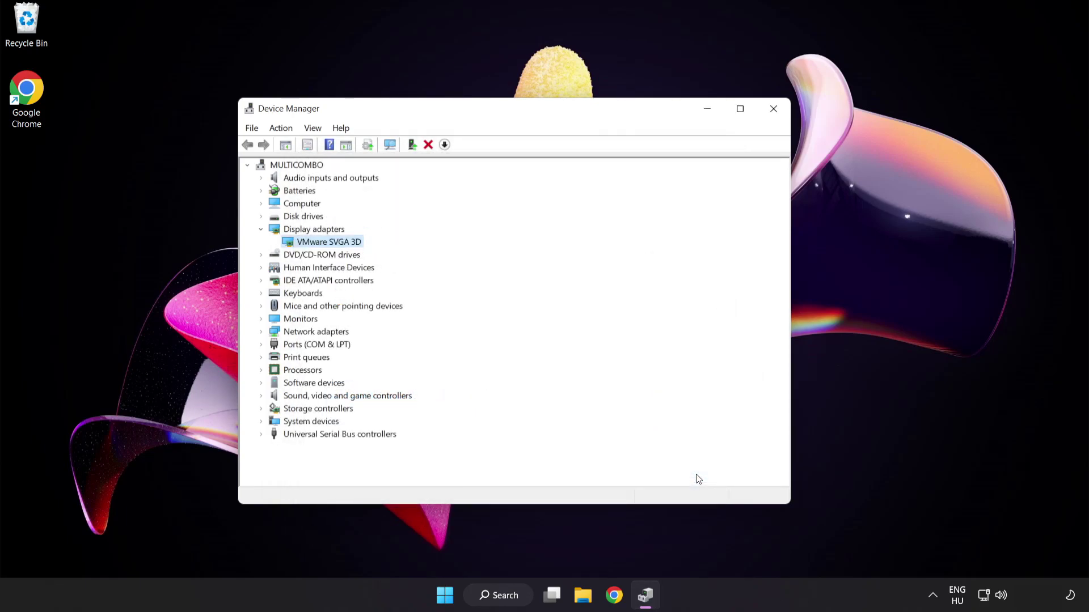
Close Device Manager, then check Windows Update for updates, confirm it's up to date, and close Settings.
click(773, 110)
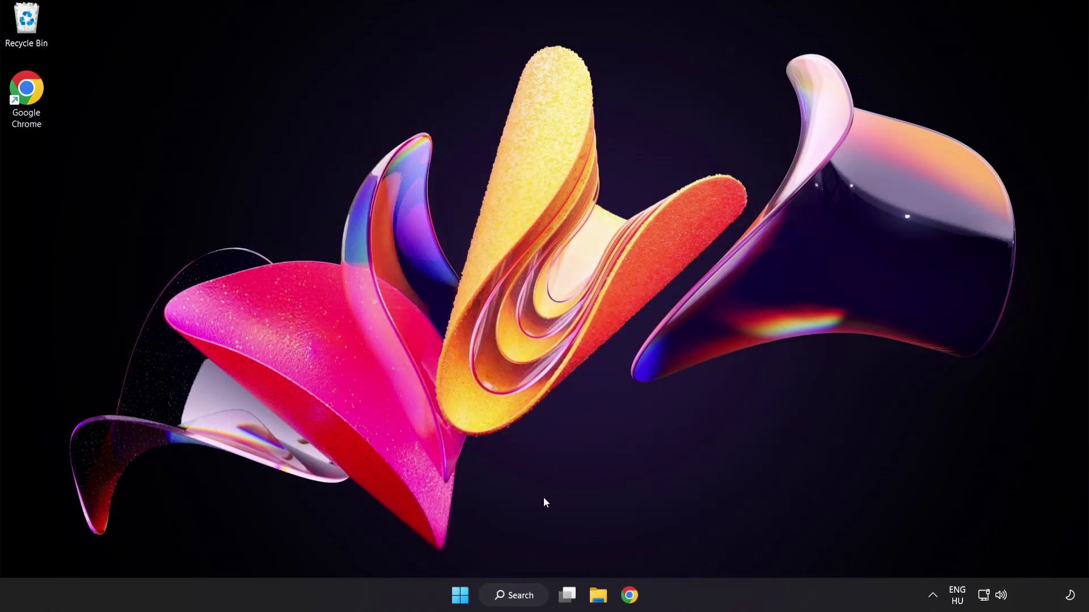
click(527, 597)
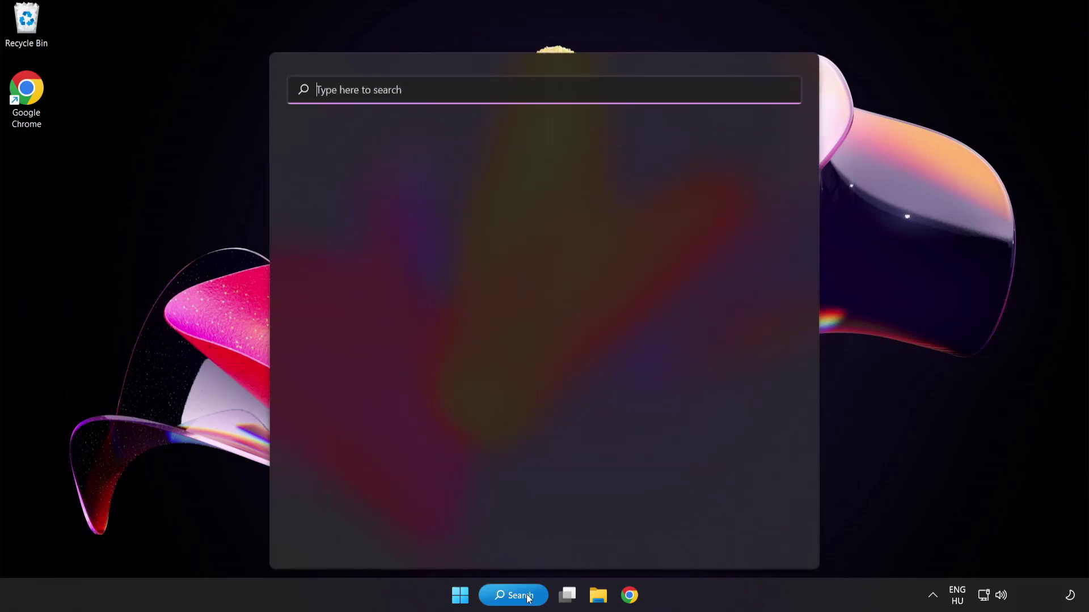
text(update)
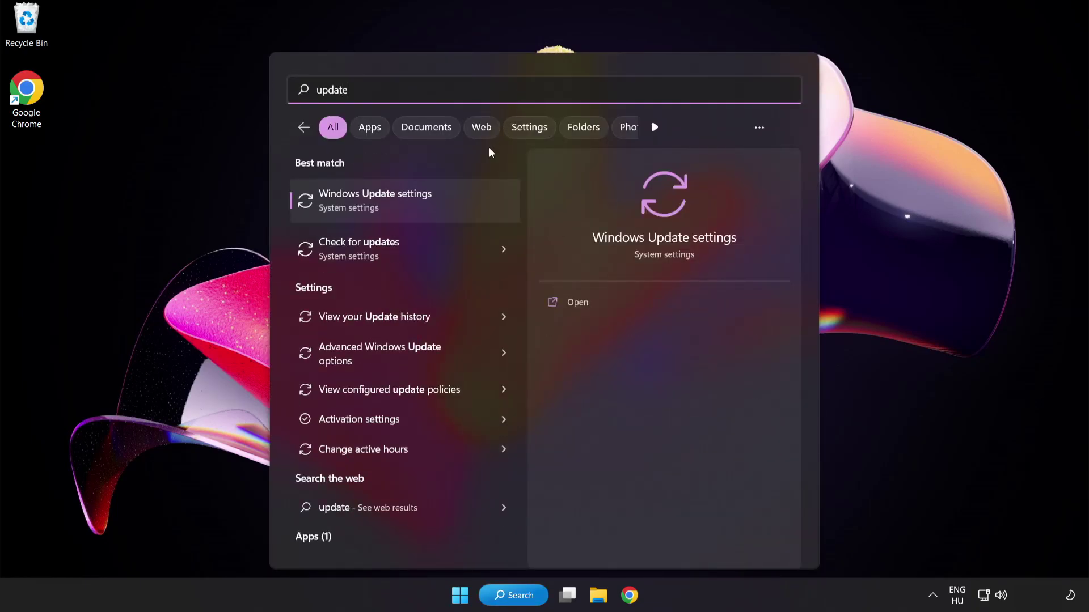
click(416, 210)
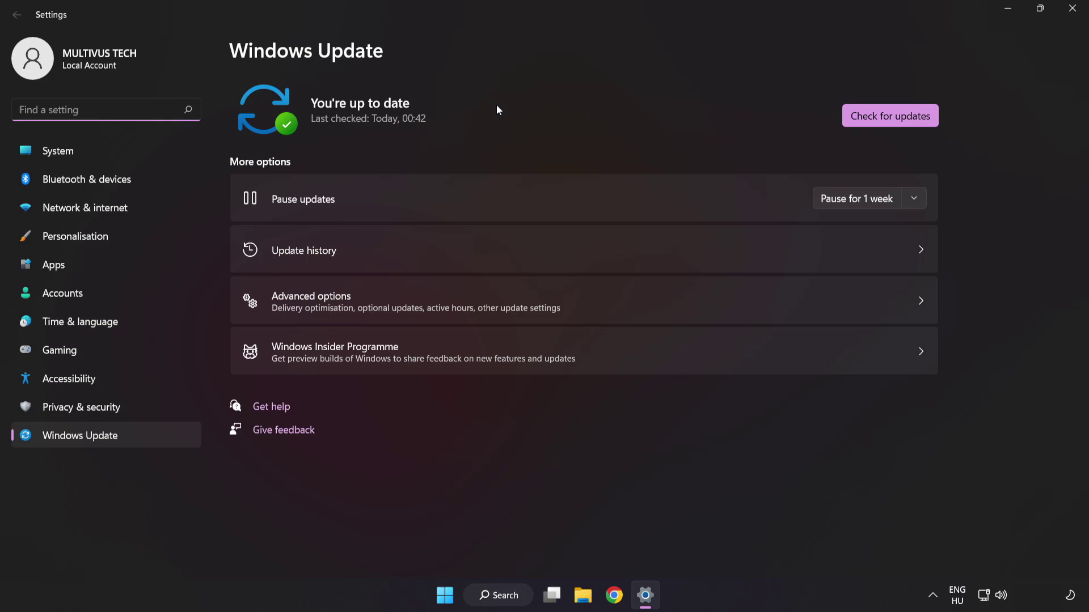
click(886, 122)
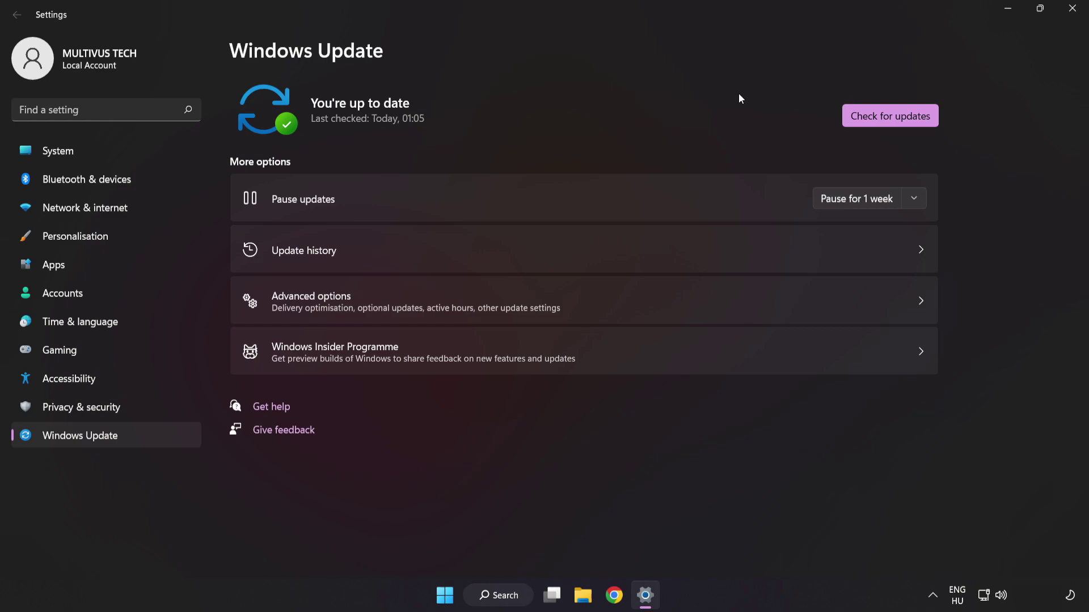
click(1071, 10)
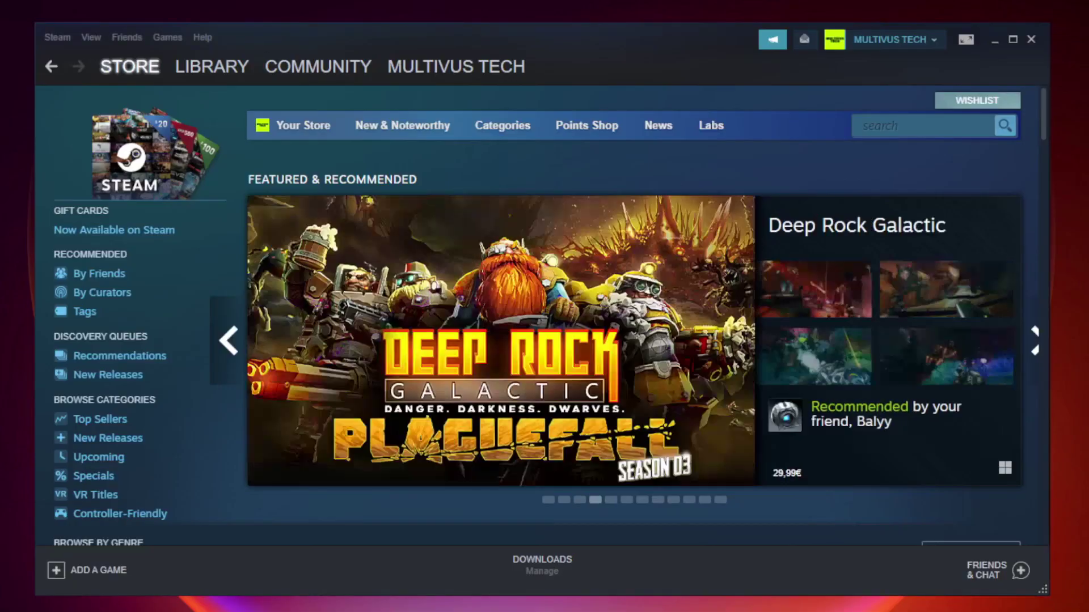
Verify integrity of the game's files from its Steam Local Files properties, validating all 9192 files.
mouse_move(181, 72)
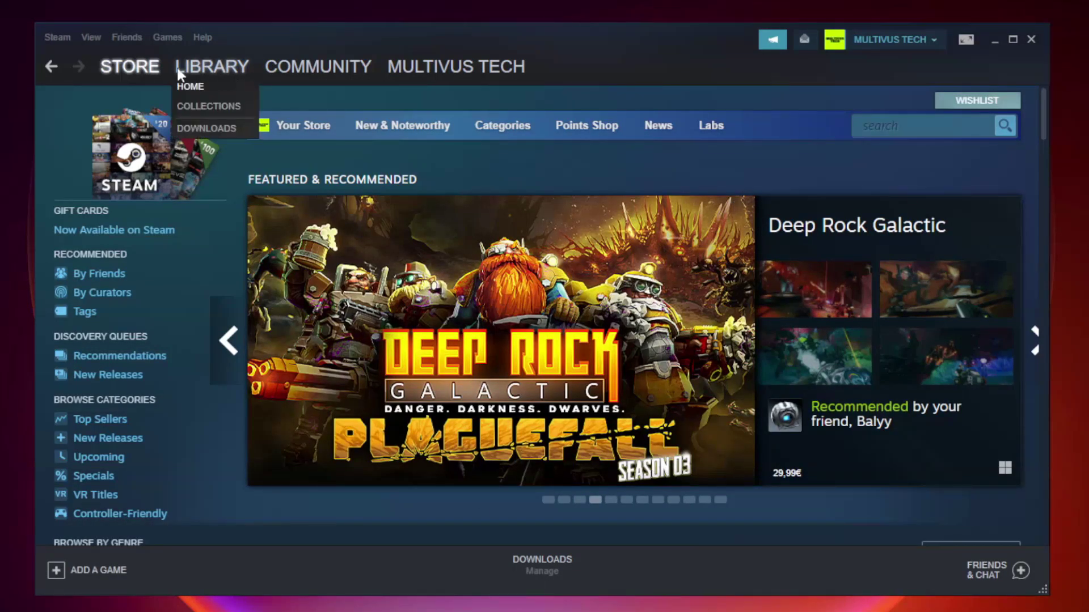
click(220, 73)
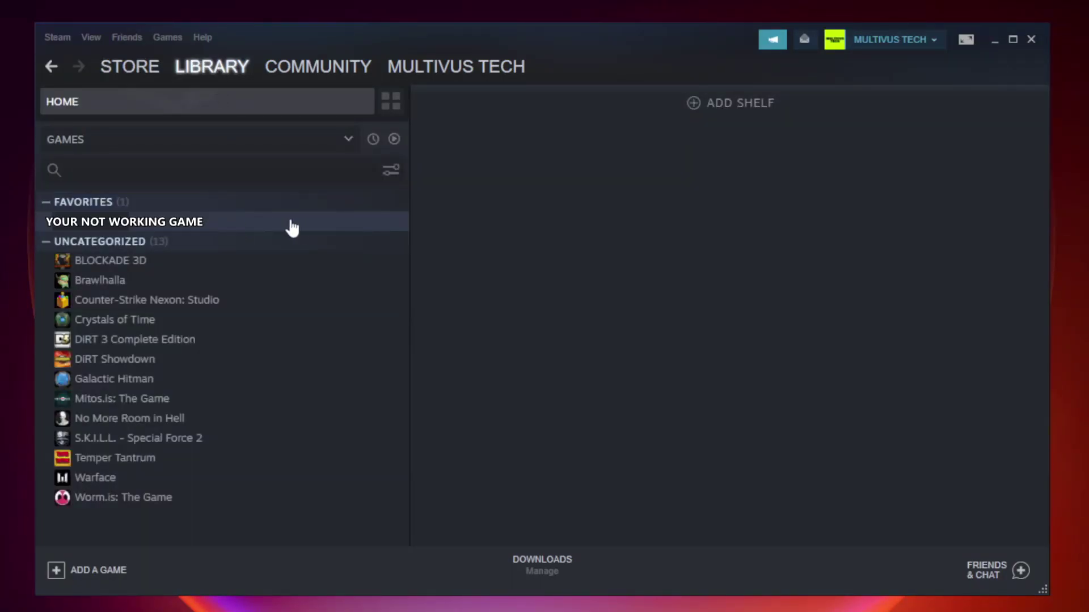
right_click(236, 227)
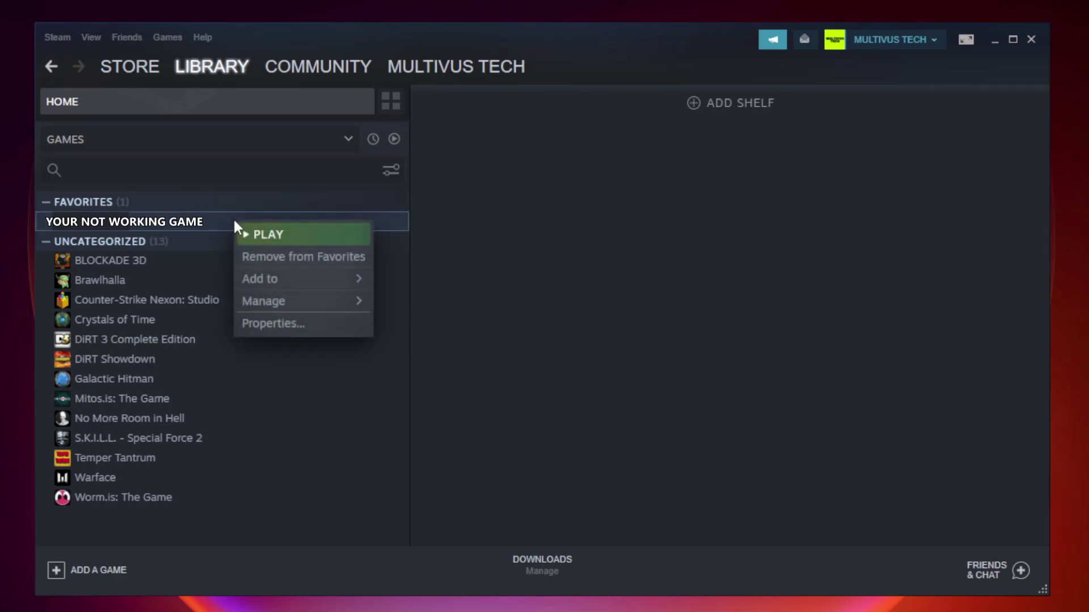
click(300, 321)
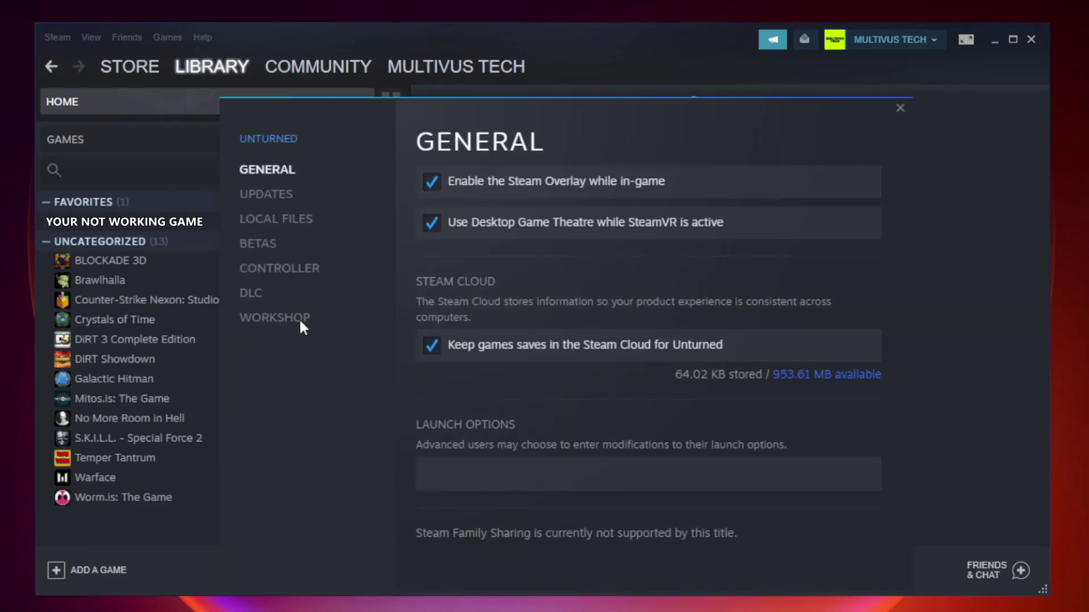
click(290, 227)
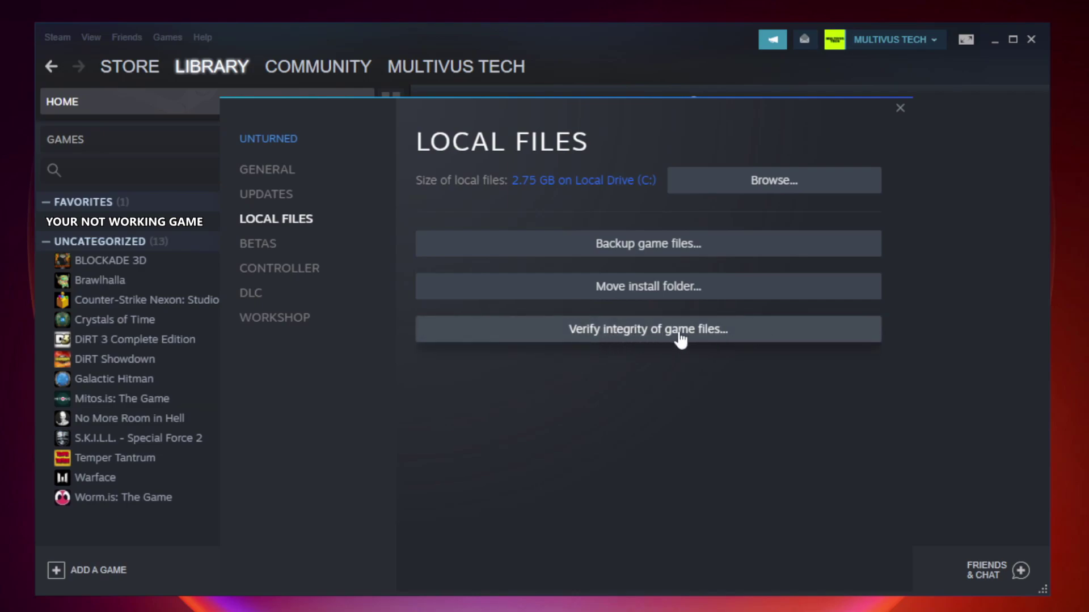
click(659, 334)
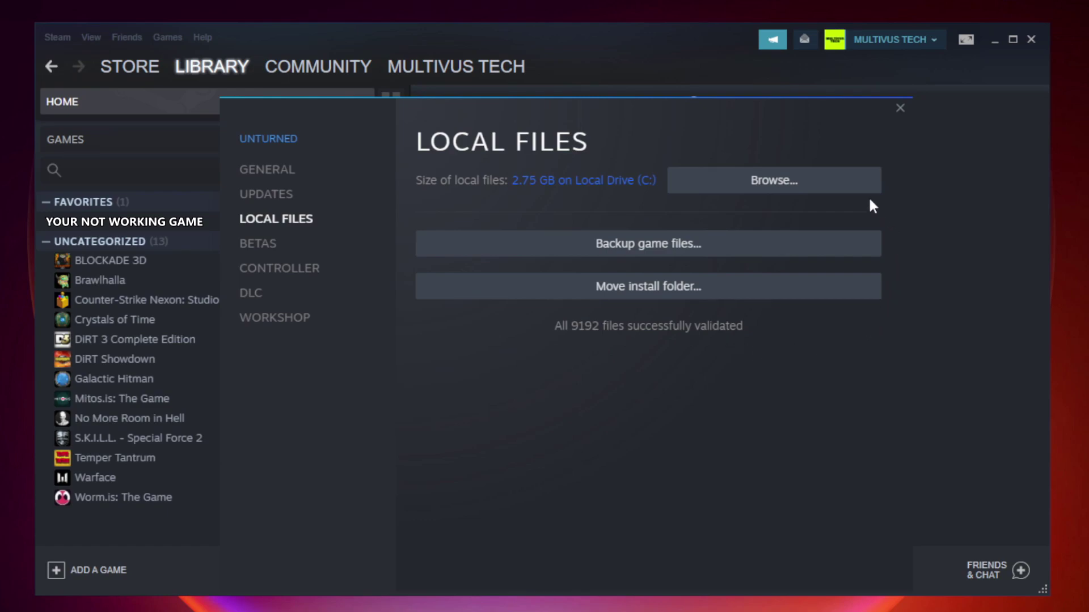
Browse to the game's install folder and right-click the YOUR NOT WORKING GAME shortcut.
click(777, 182)
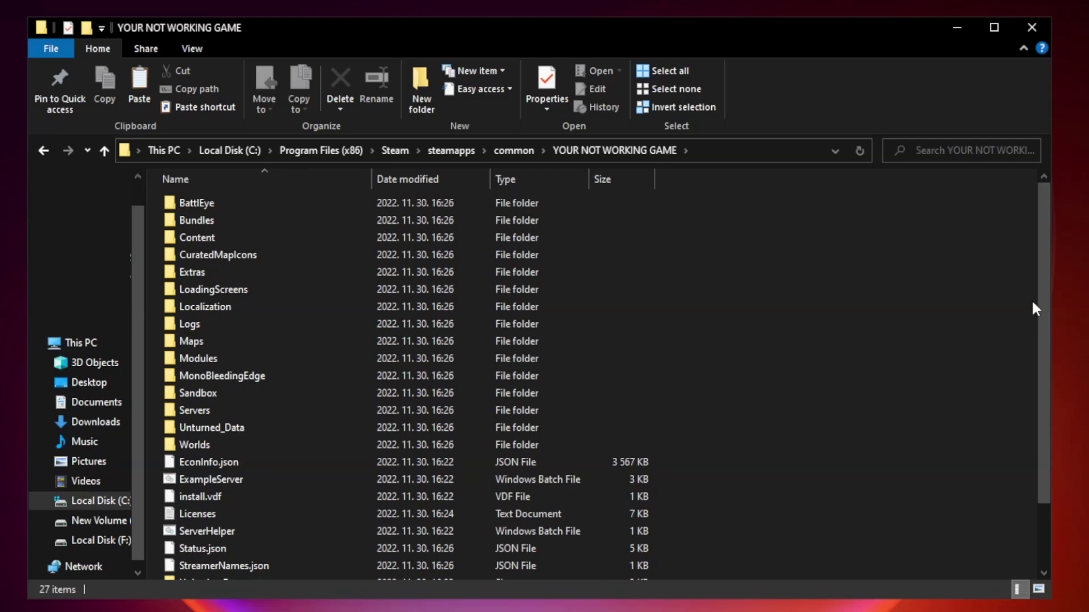
drag(1044, 298, 1045, 390)
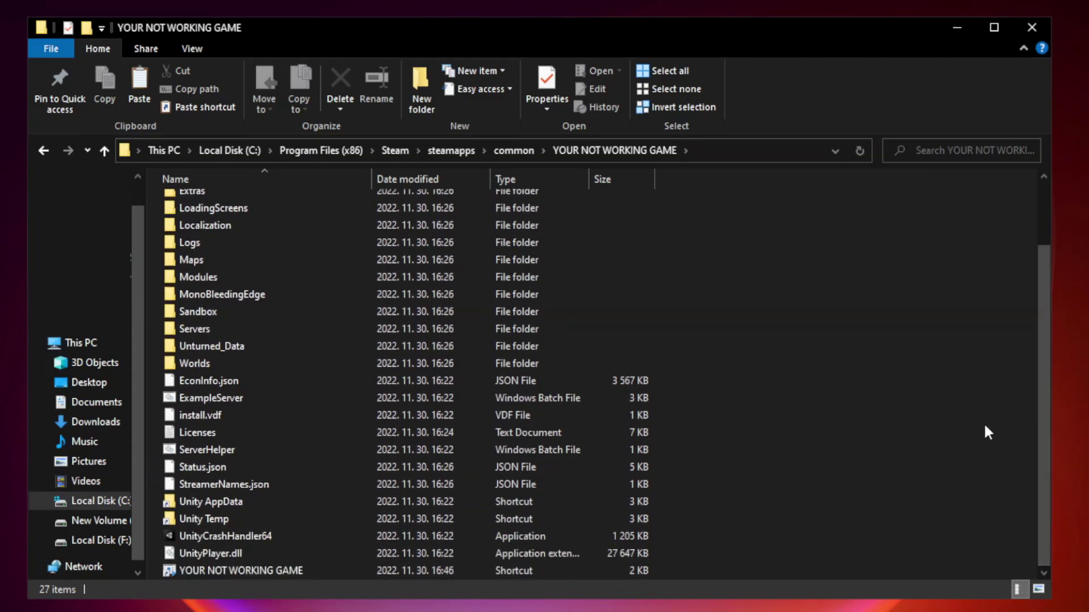
click(432, 569)
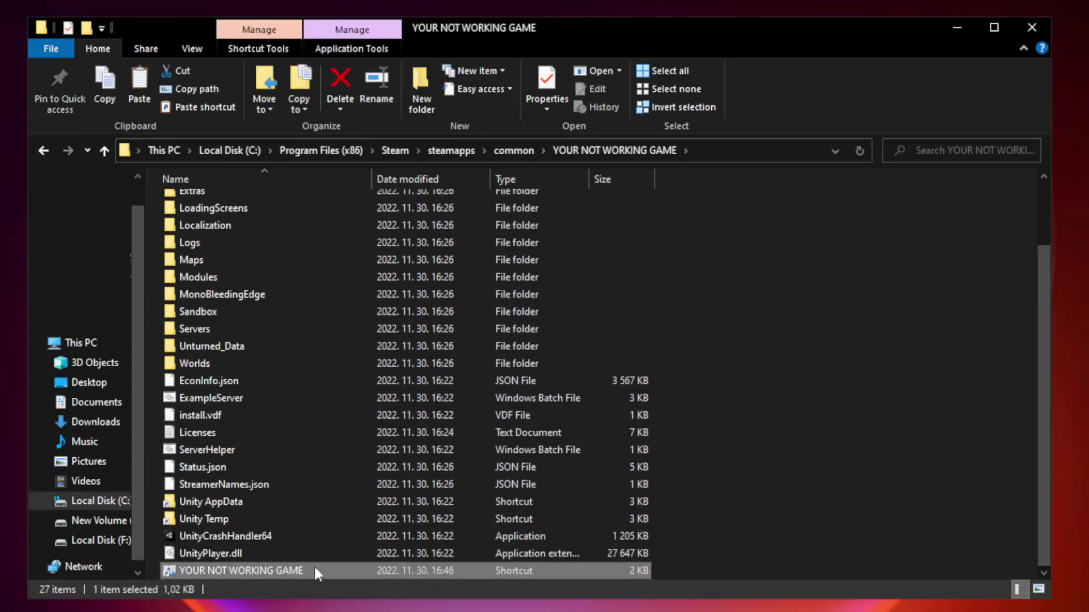
right_click(369, 571)
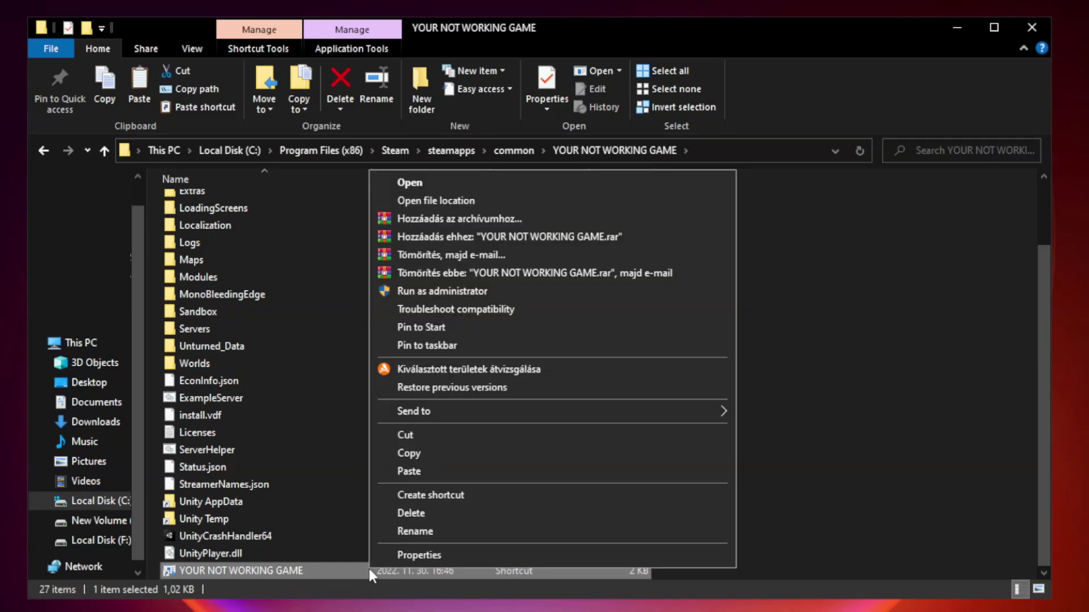
Give the shortcut Windows 8 compatibility mode, fullscreen optimizations disabled, and run as administrator.
click(548, 558)
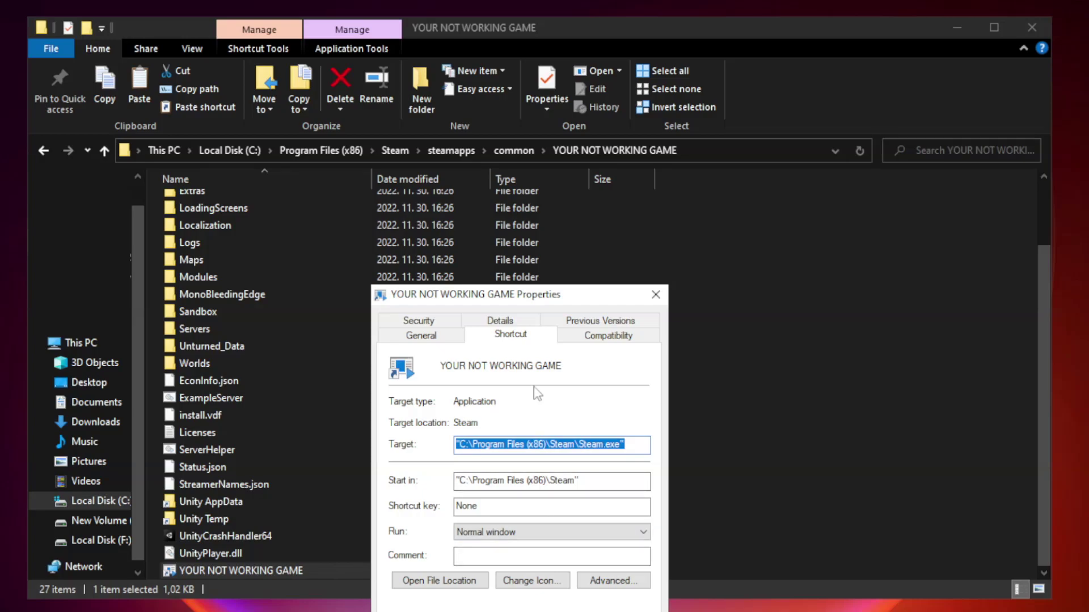
drag(541, 299, 540, 122)
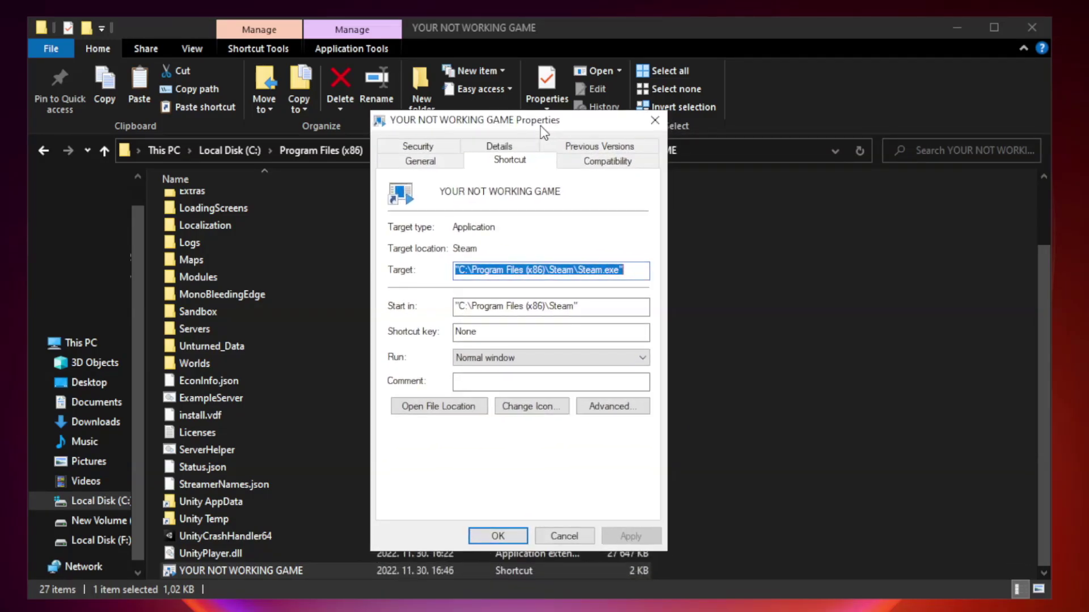
click(605, 168)
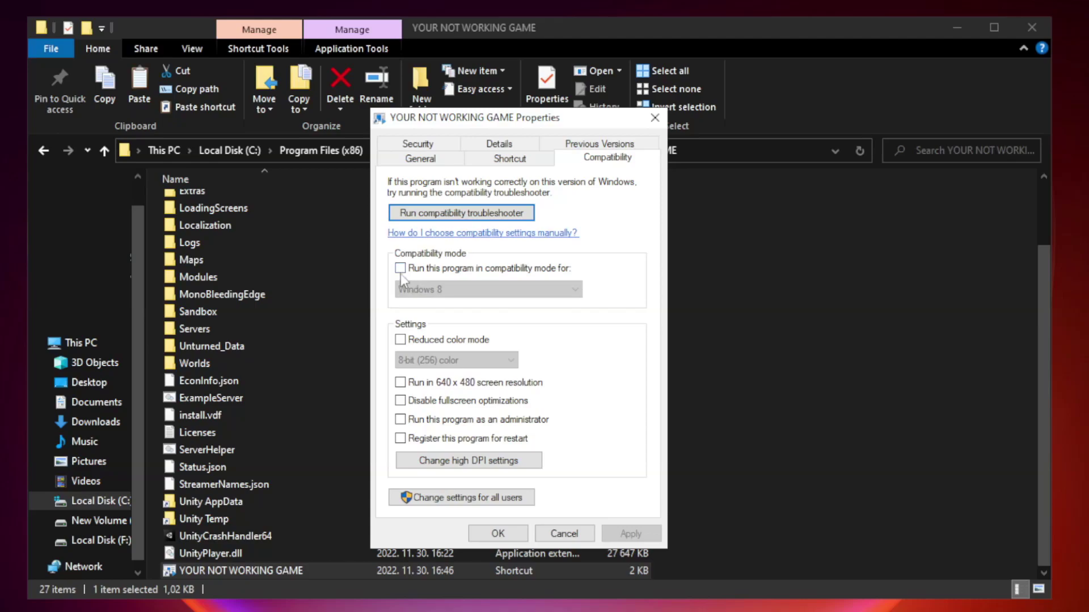
click(434, 273)
click(481, 289)
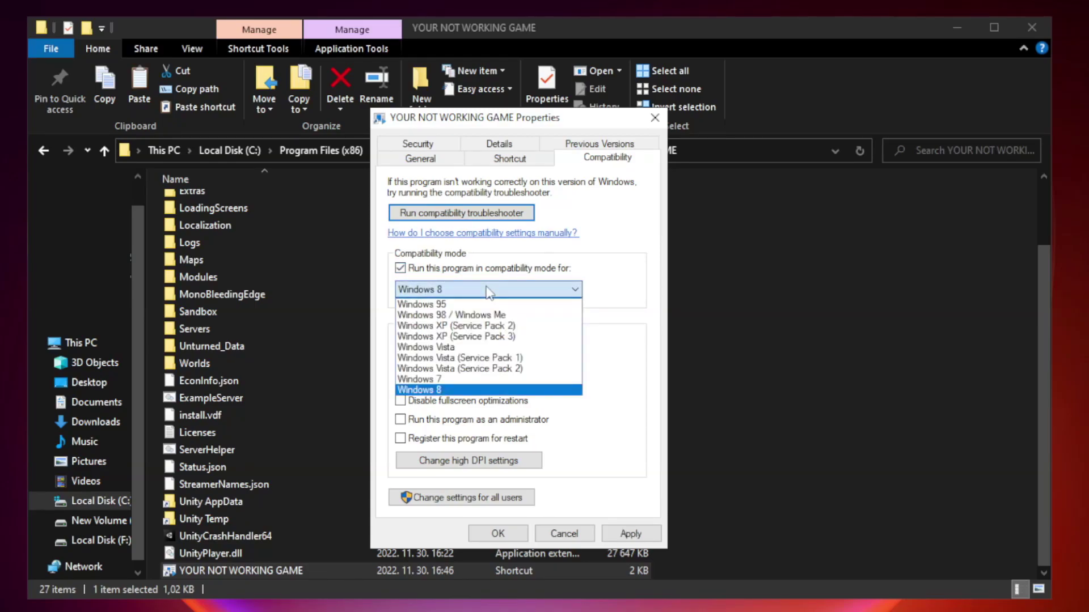
click(461, 390)
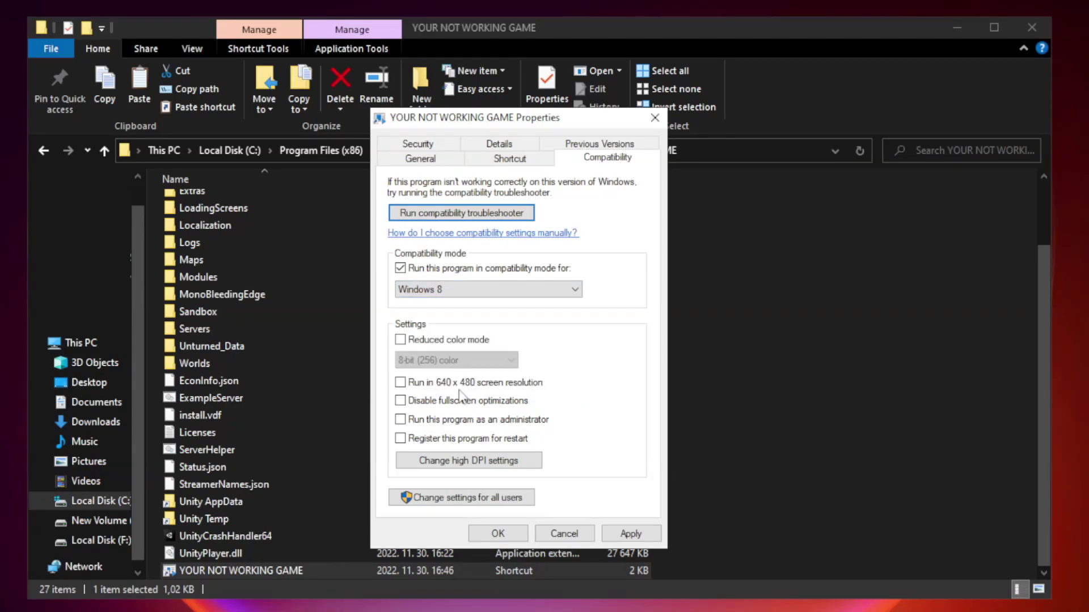
click(425, 403)
click(428, 426)
click(629, 534)
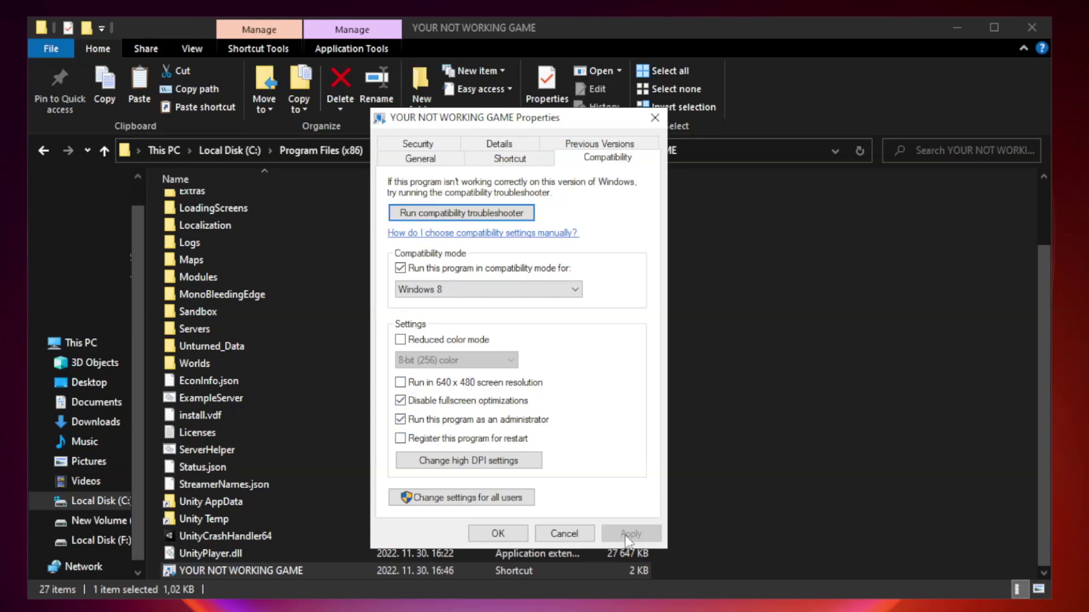
click(496, 534)
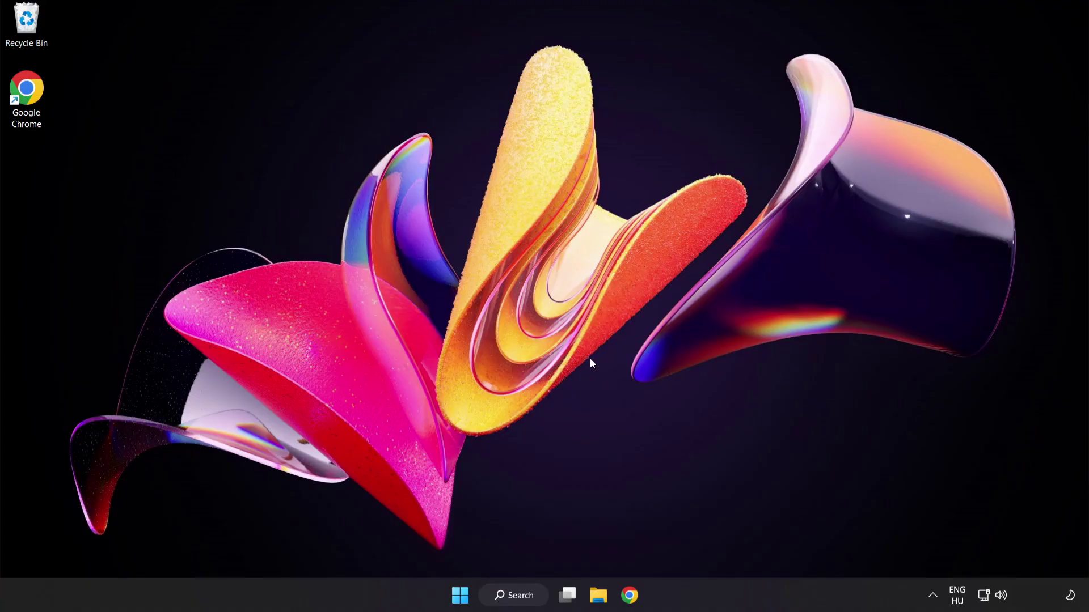
Open Task Manager from the Start button's Win+X menu.
right_click(465, 599)
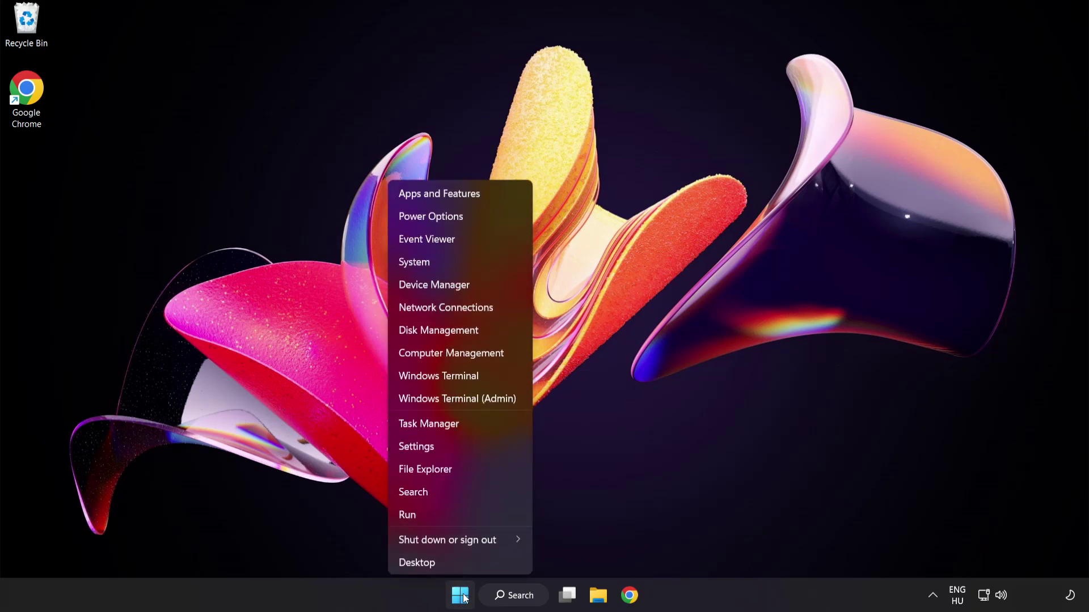
click(471, 424)
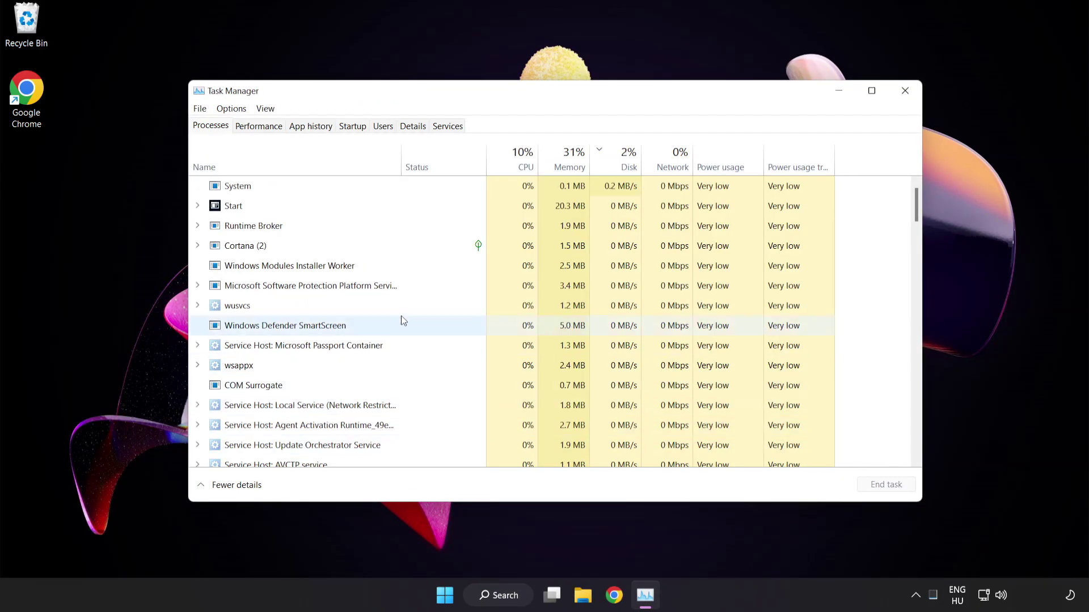
Disable Cortana, Phone Link, Terminal and Windows Security notification icon in the Startup tab.
click(353, 126)
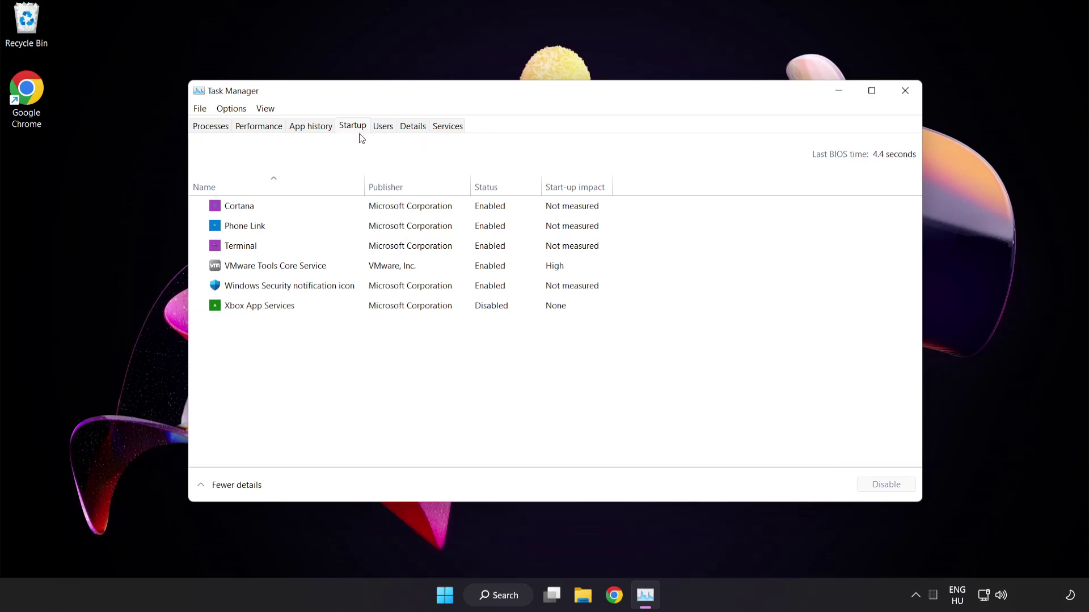
click(360, 214)
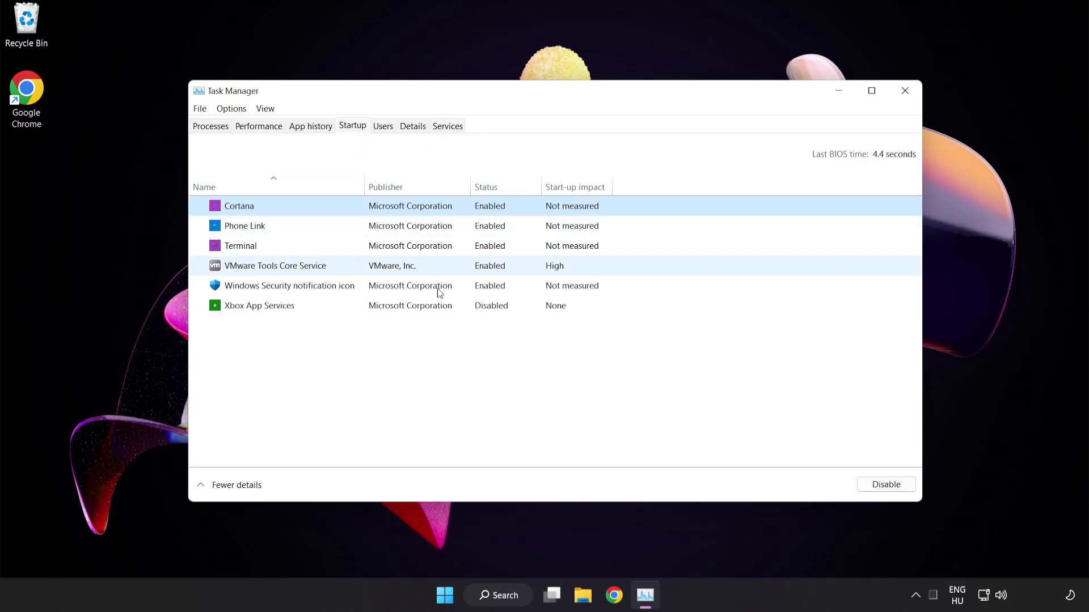
click(887, 485)
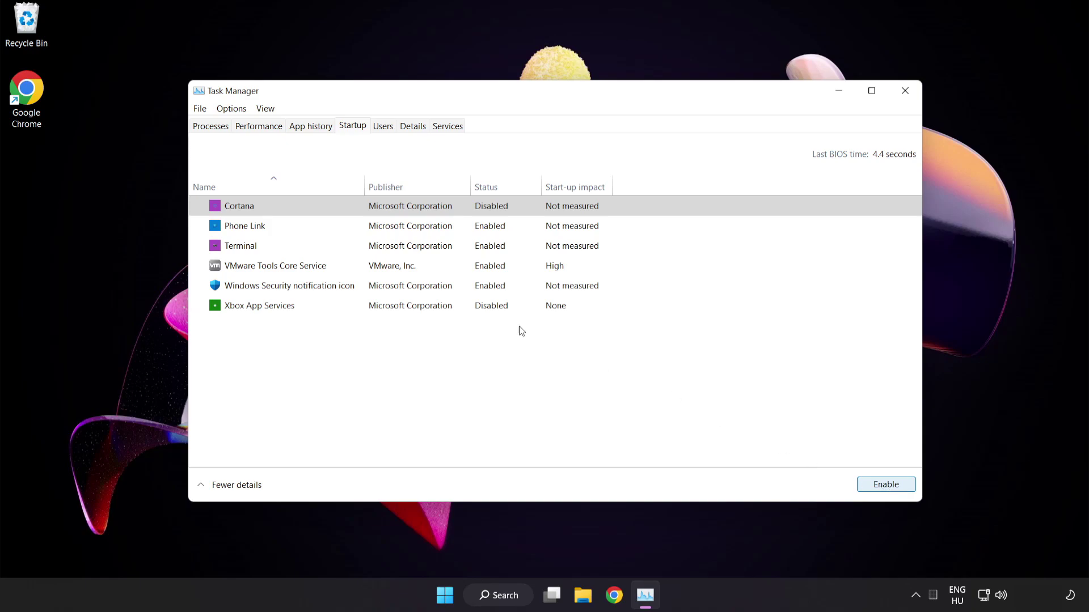
click(337, 226)
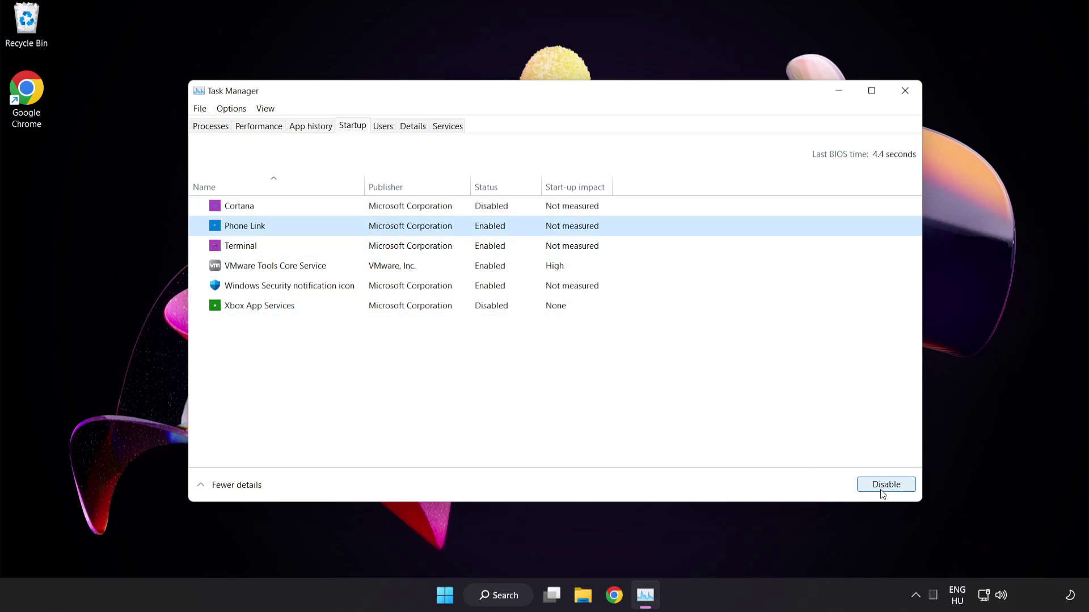
click(882, 487)
click(347, 248)
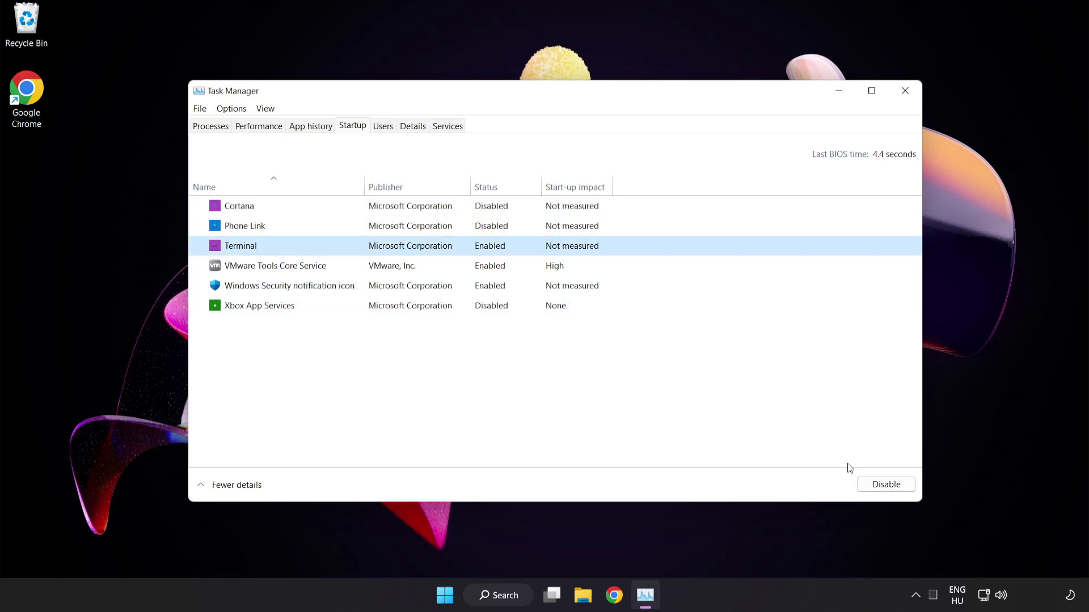
click(884, 484)
click(368, 288)
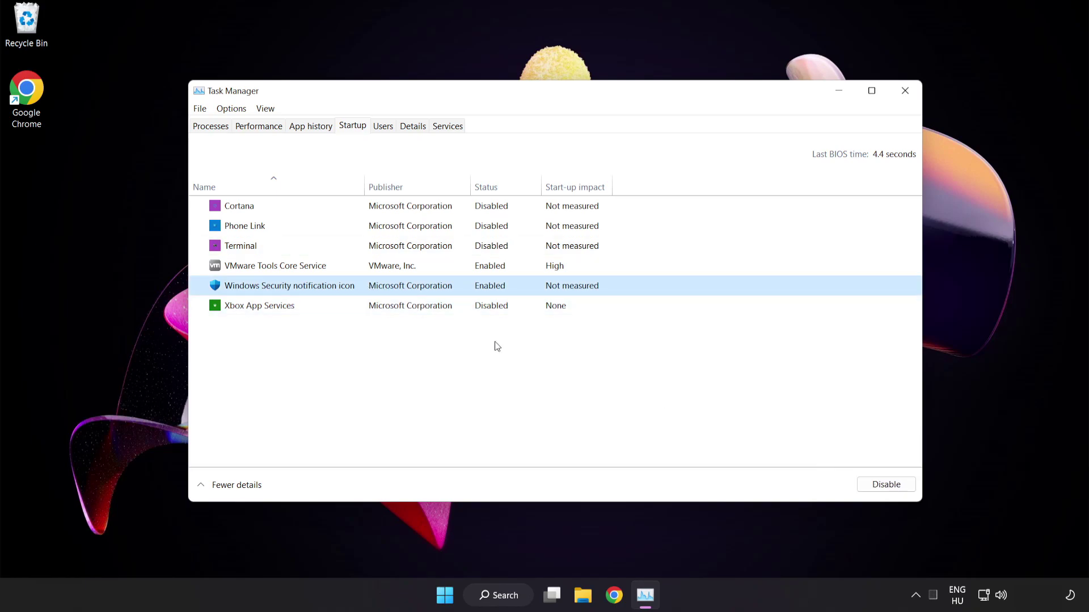
click(879, 487)
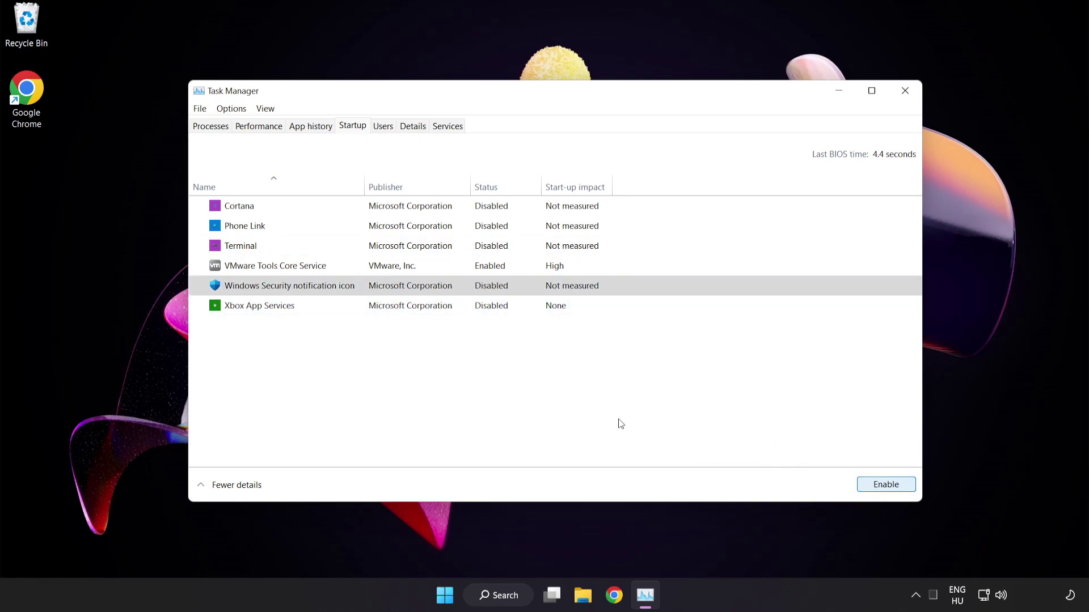
Close Task Manager and run Command Prompt as administrator from a 'cmd' search.
click(905, 92)
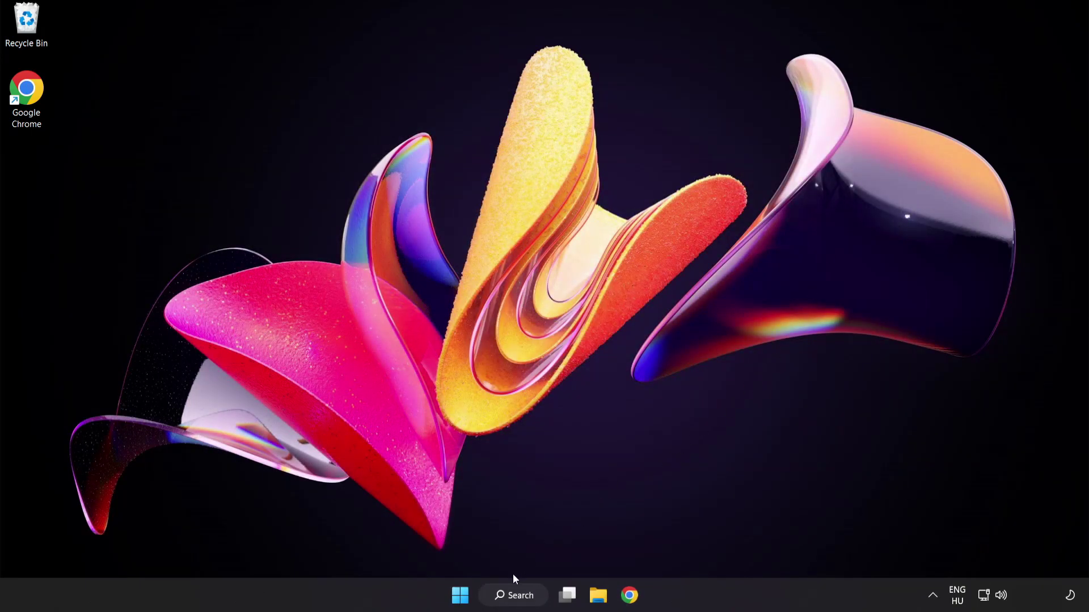
click(510, 595)
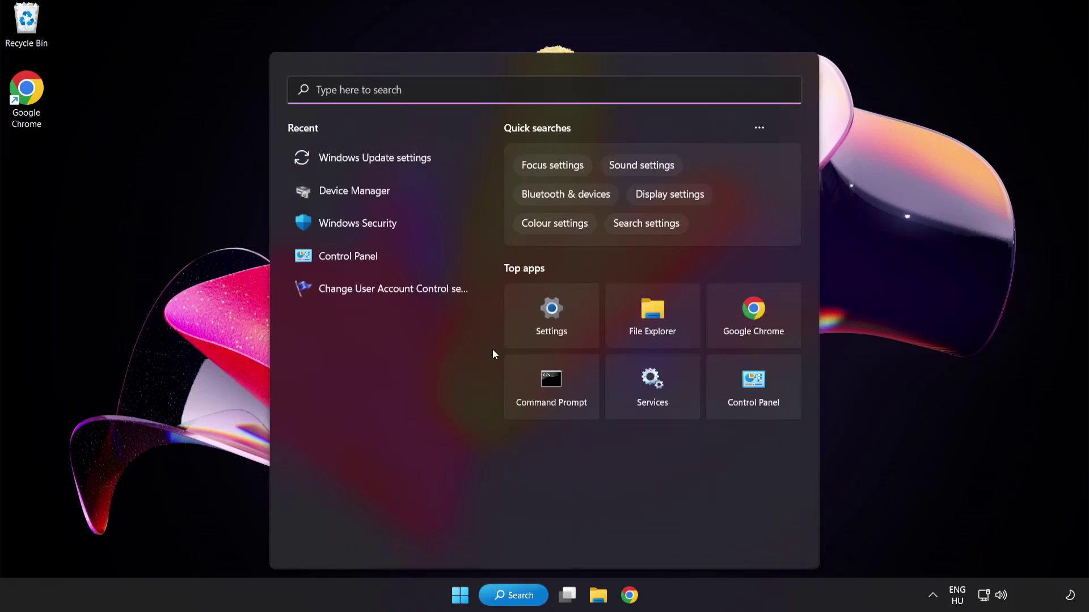
text(cmd)
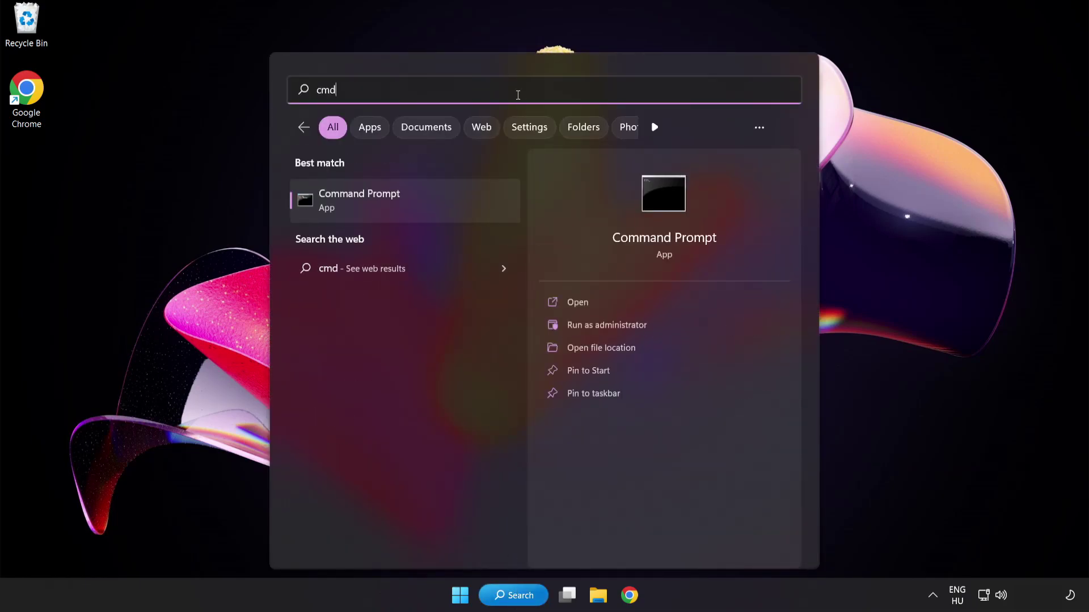
right_click(408, 210)
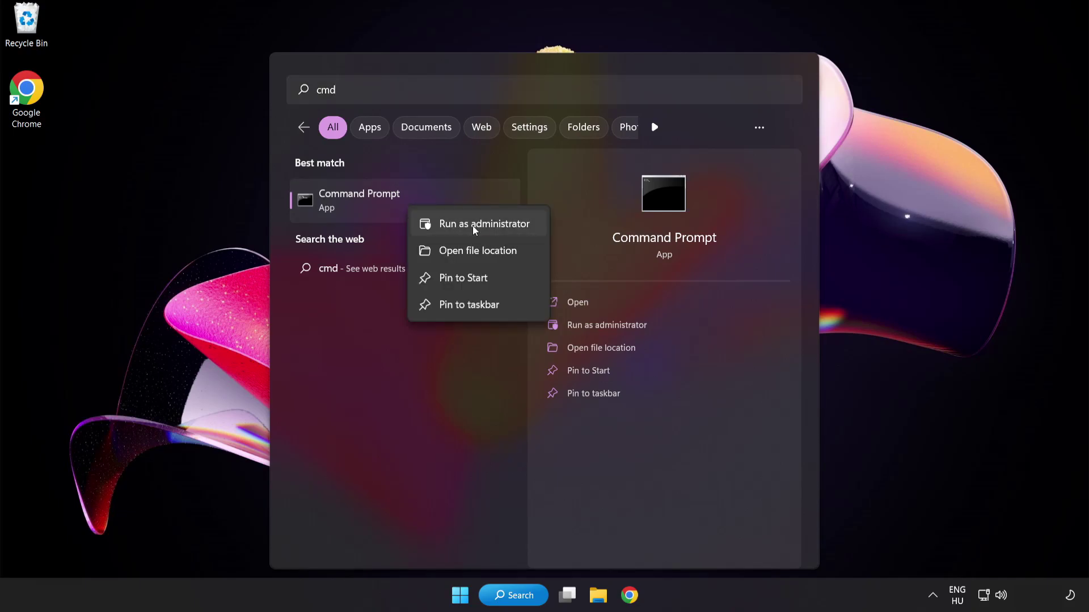
click(459, 227)
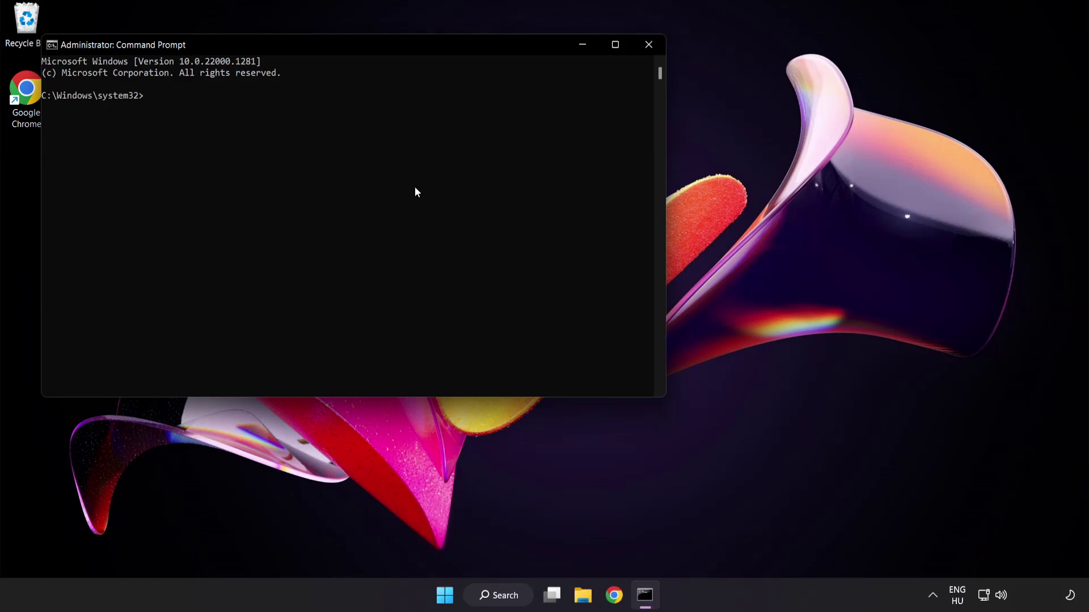
Run sfc /scannow in Command Prompt, which finds no integrity violations, then close the window.
drag(310, 44, 473, 108)
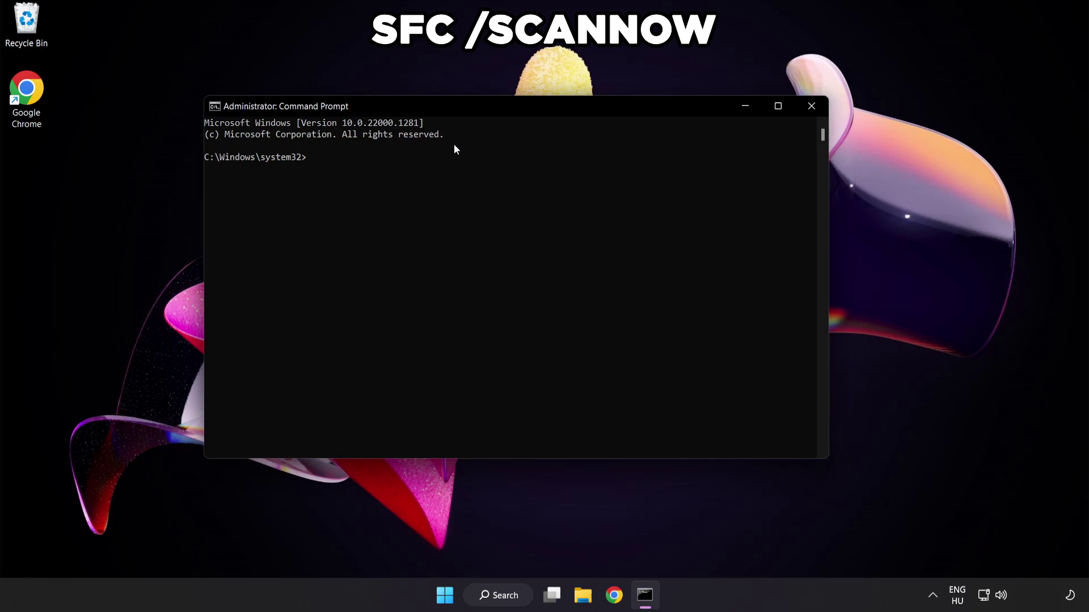
text(sfc /scannow)
key(Return)
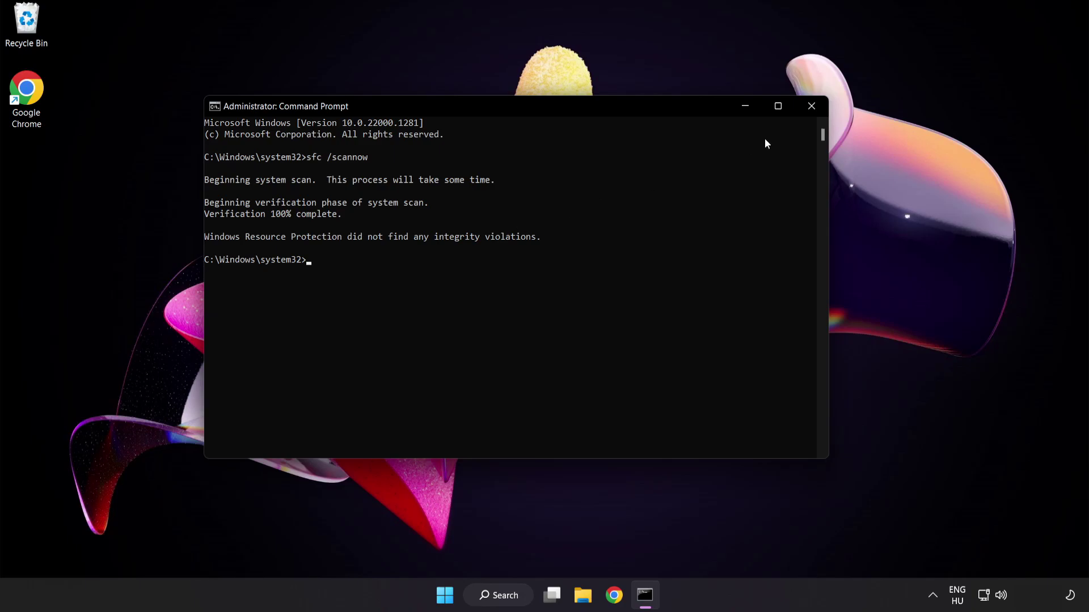
click(812, 107)
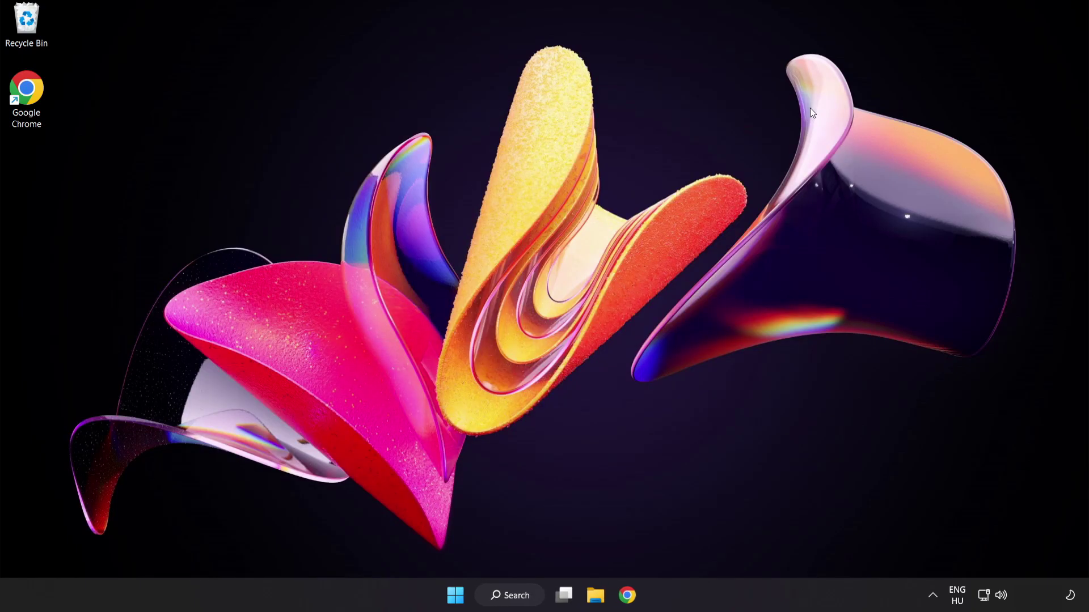
Search the taskbar for 'security' and launch the Windows Security best match.
click(458, 596)
click(722, 546)
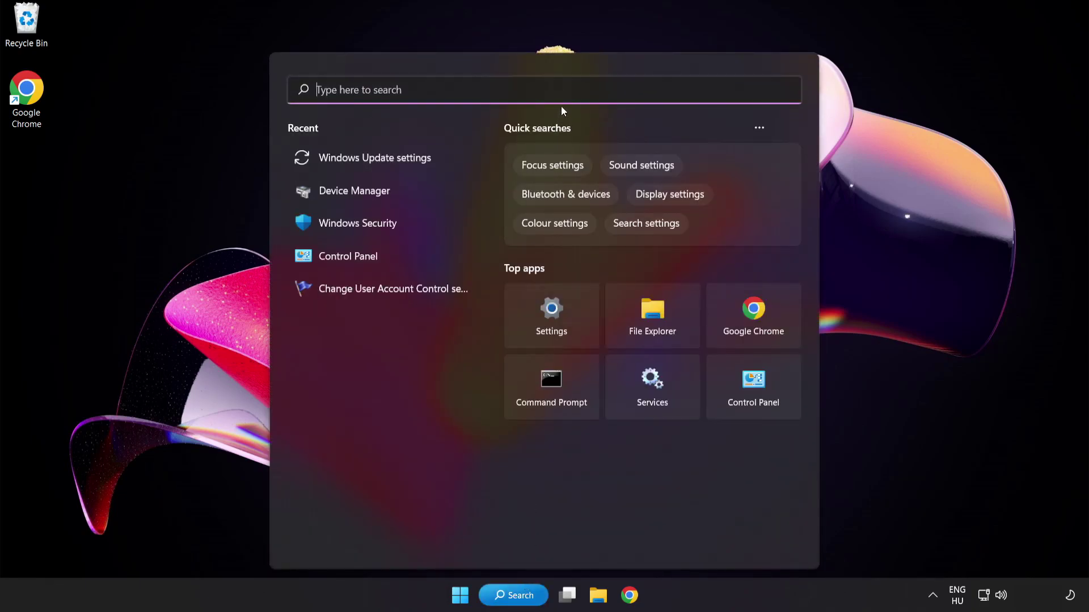
text(security)
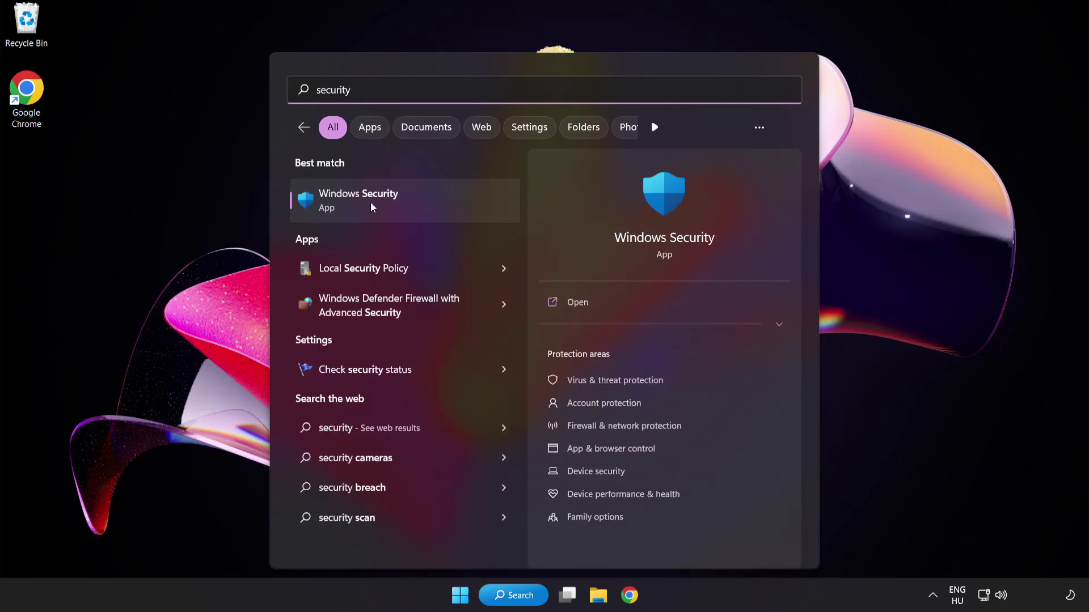
click(410, 198)
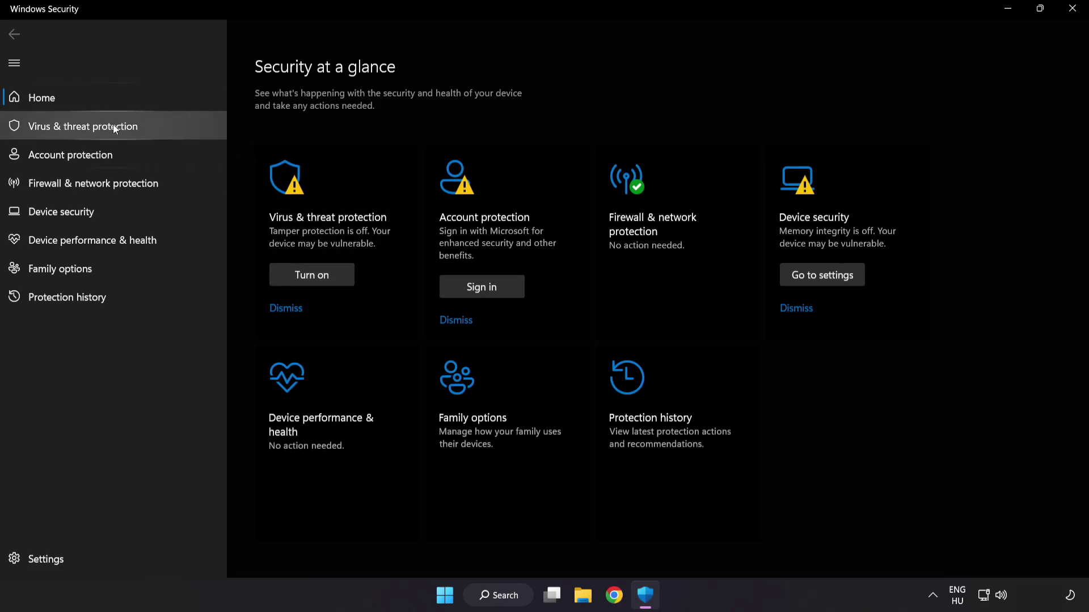
Go through Virus & threat protection > Manage settings to Add or remove exclusions.
click(166, 130)
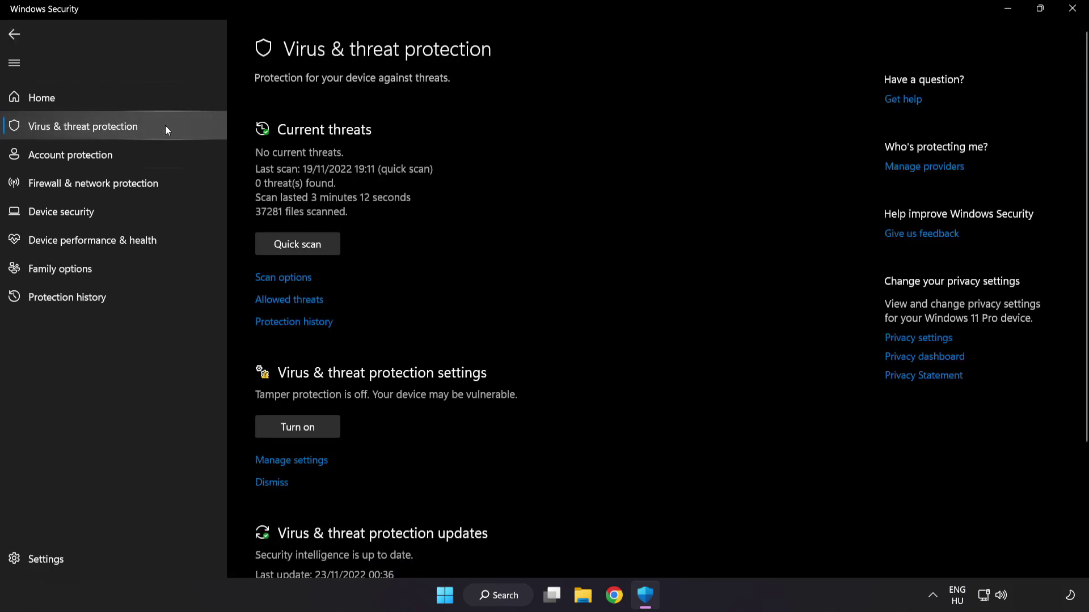
scroll(688, 167, down, 3)
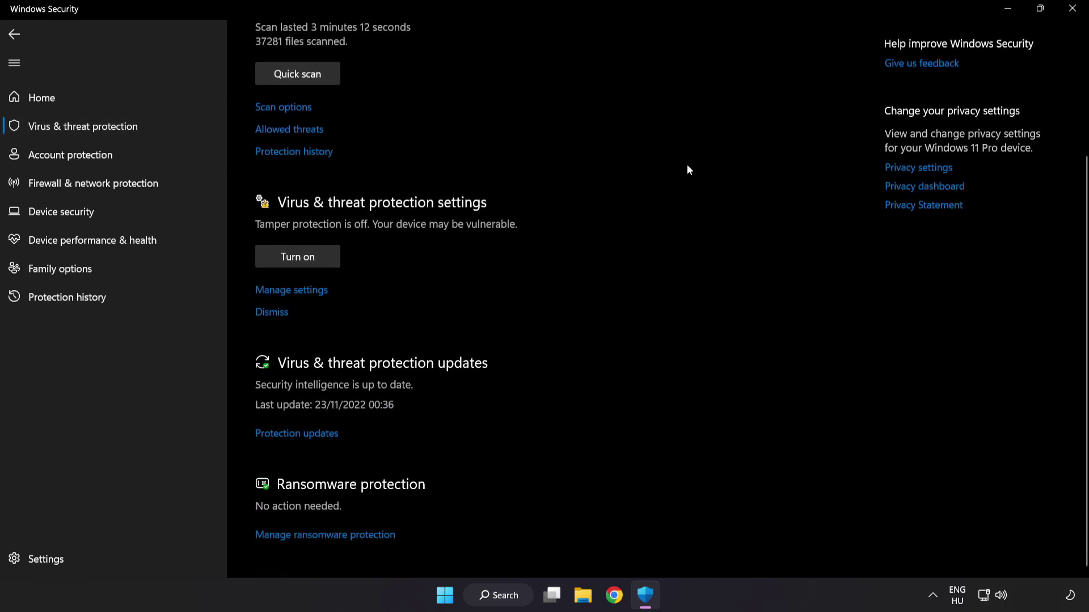
click(298, 291)
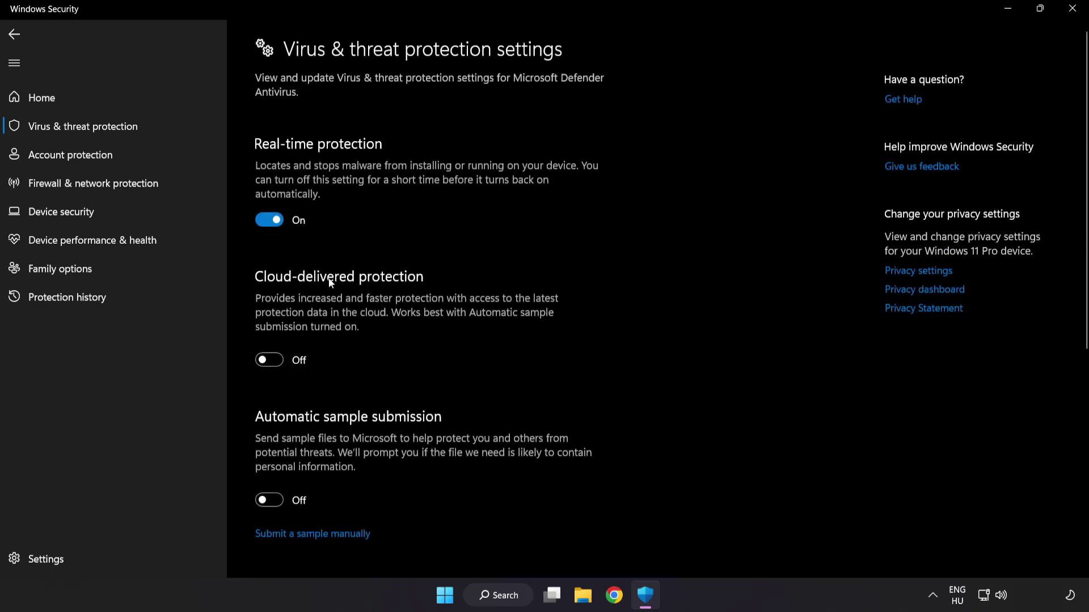
scroll(633, 297, down, 6)
scroll(633, 301, down, 1)
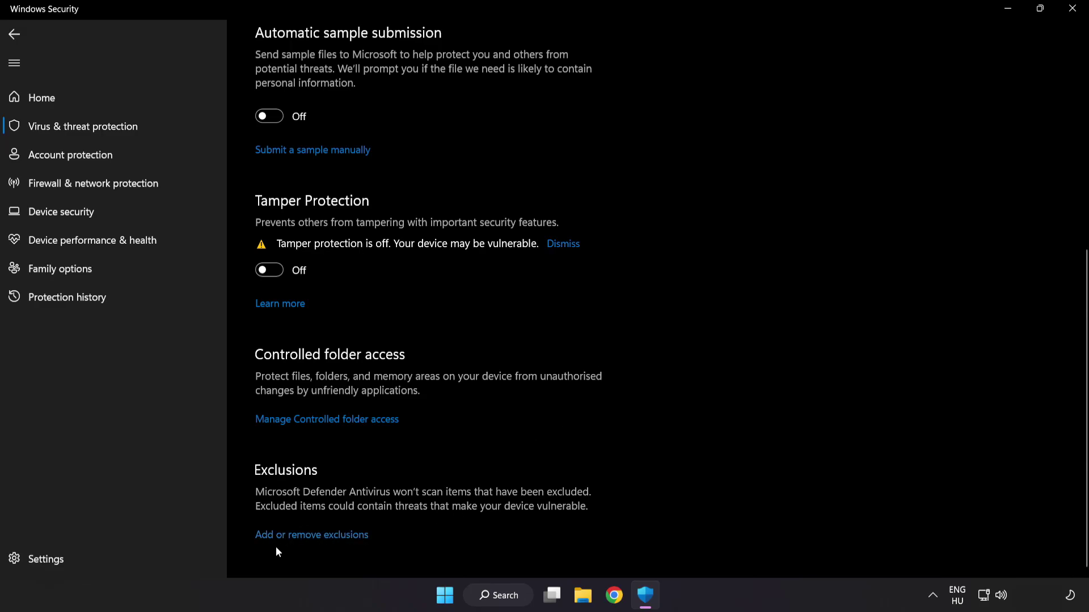
click(318, 535)
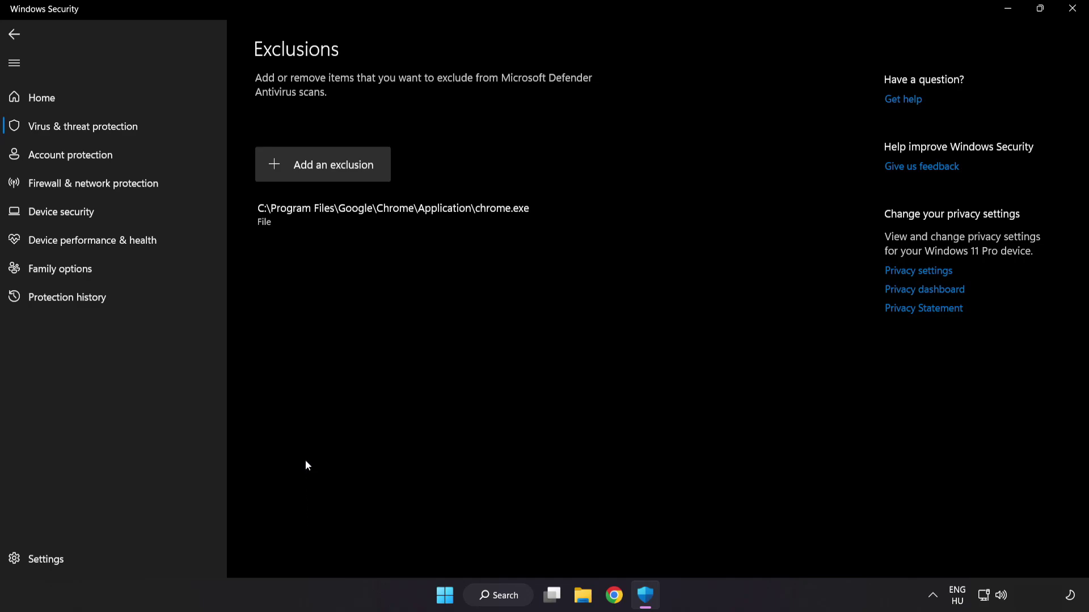
Start a File exclusion and browse up to the Local Disk (C:) drive.
click(324, 172)
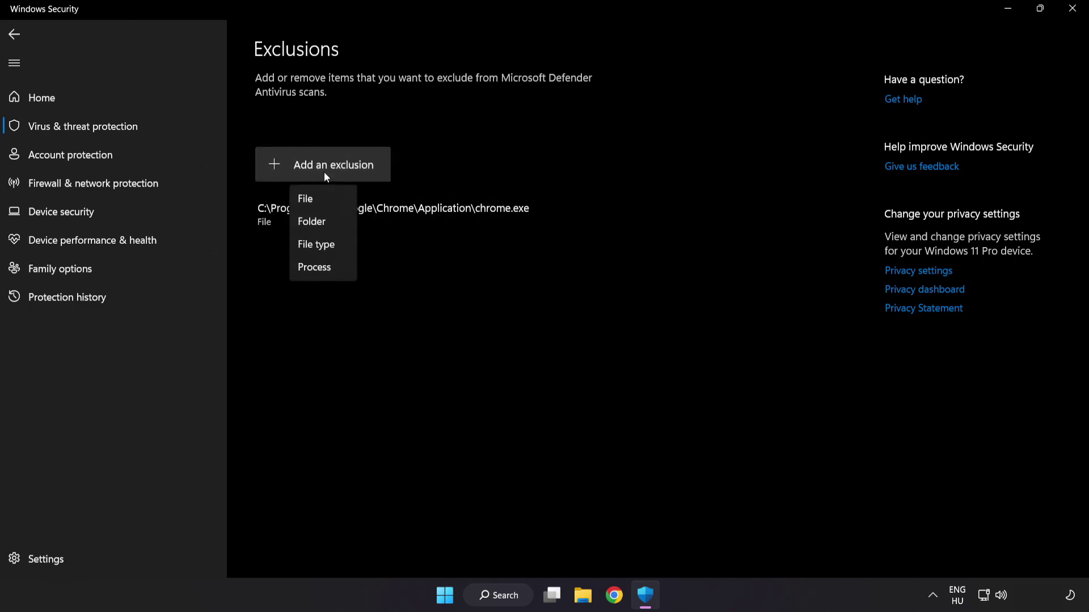
click(316, 203)
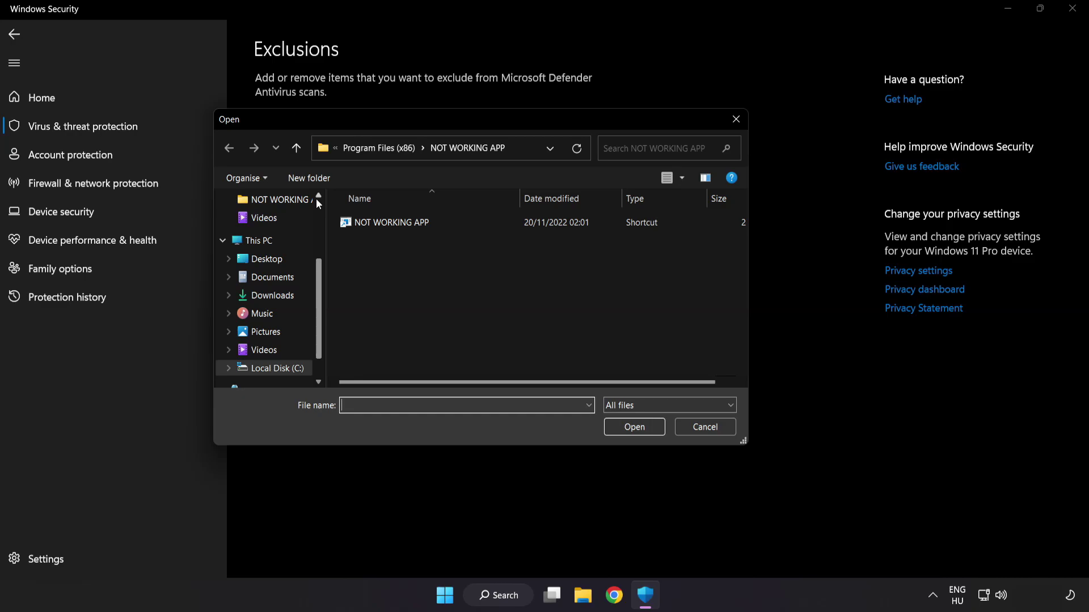
click(348, 152)
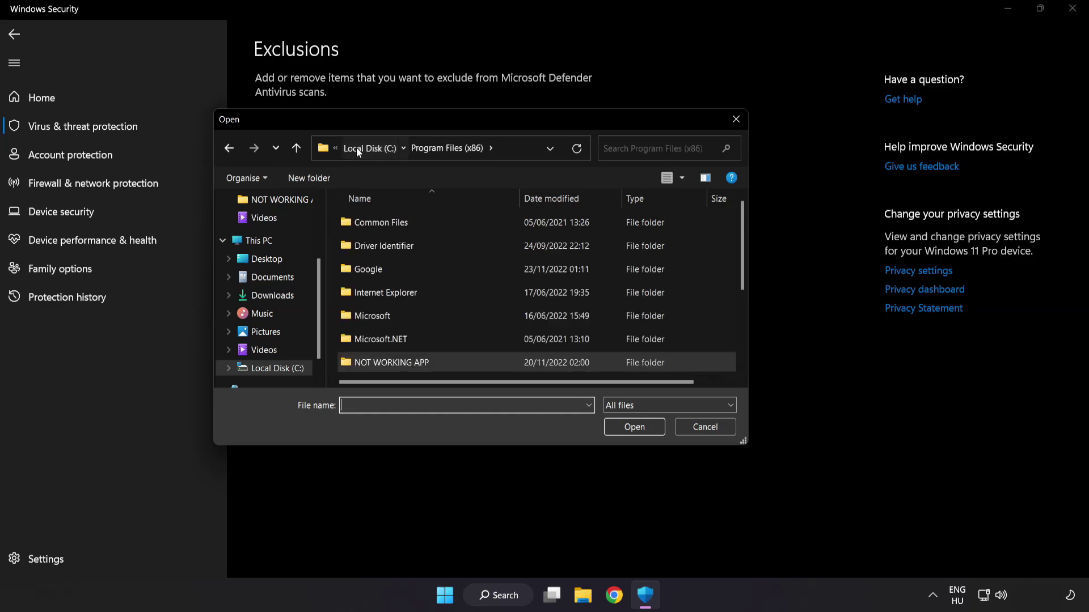
click(356, 147)
click(359, 148)
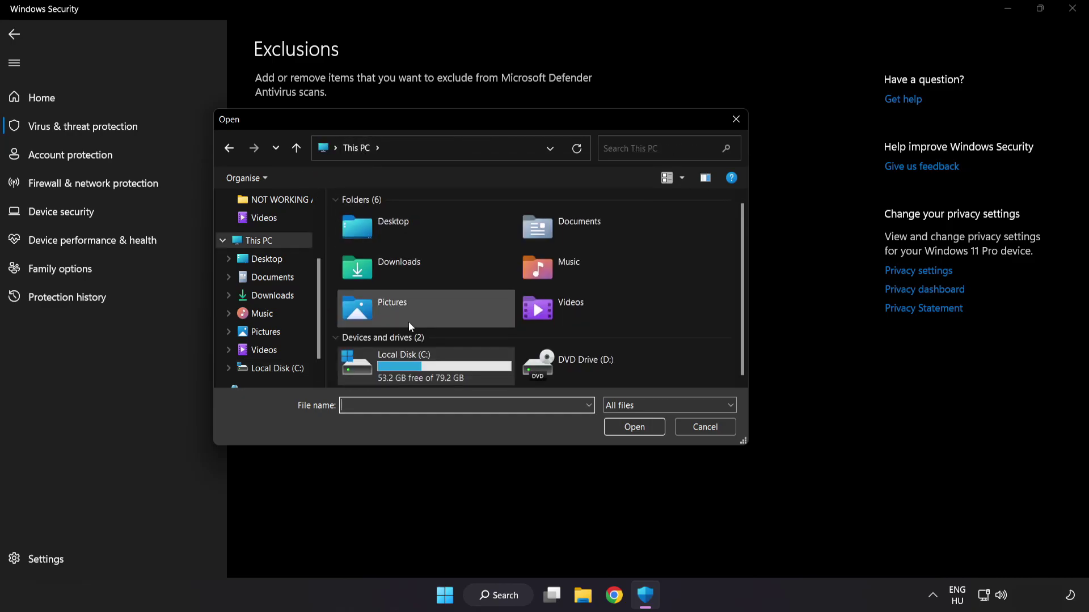
double_click(406, 371)
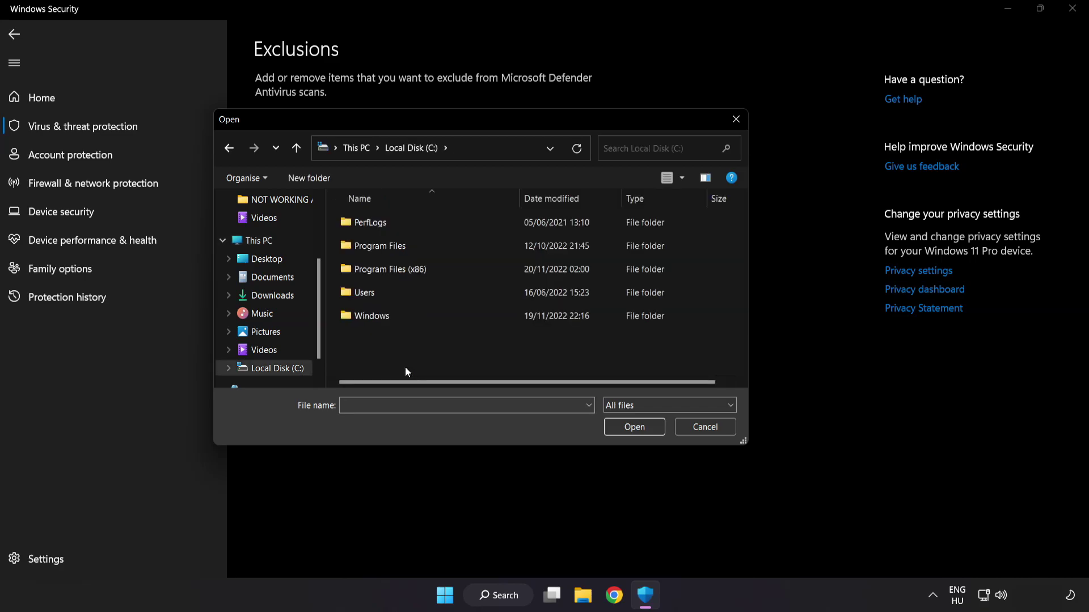
Choose the NOT WORKING APP shortcut in Program Files (x86) as the excluded file.
double_click(419, 263)
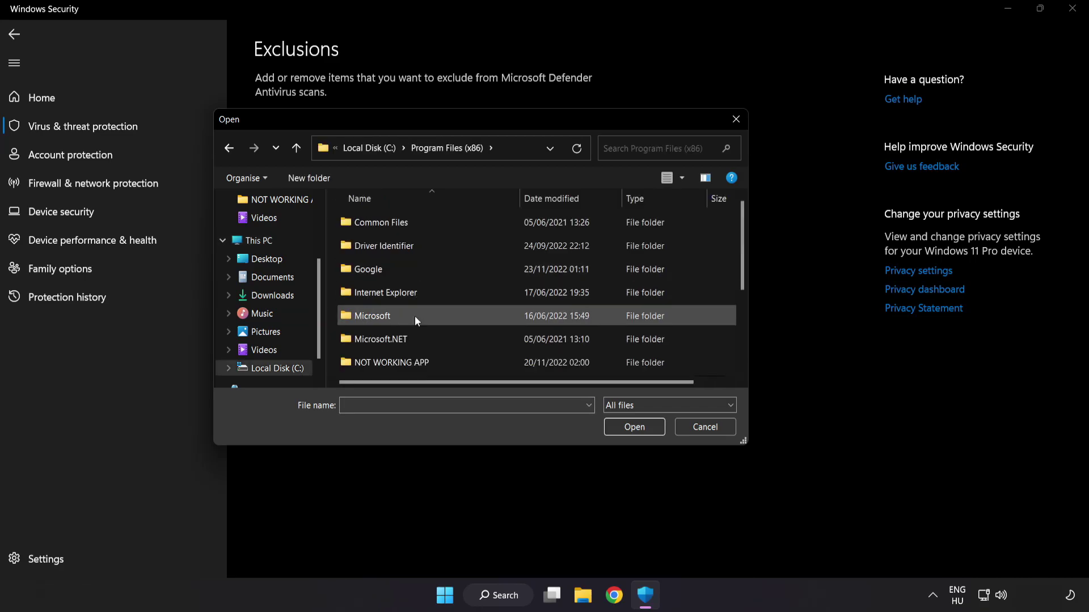
scroll(402, 373, down, 1)
click(388, 296)
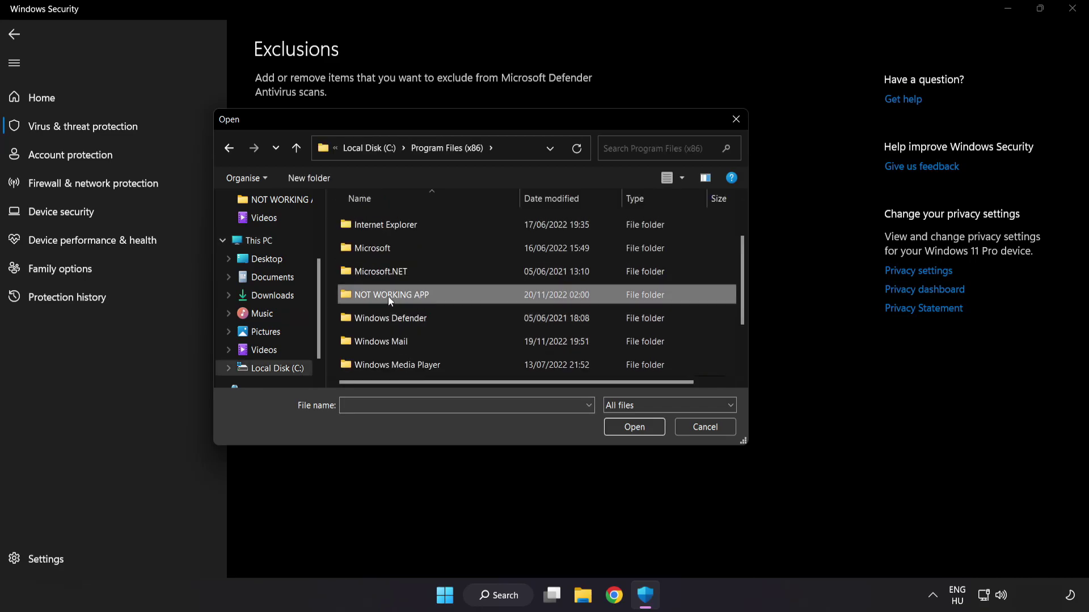
double_click(432, 295)
click(424, 228)
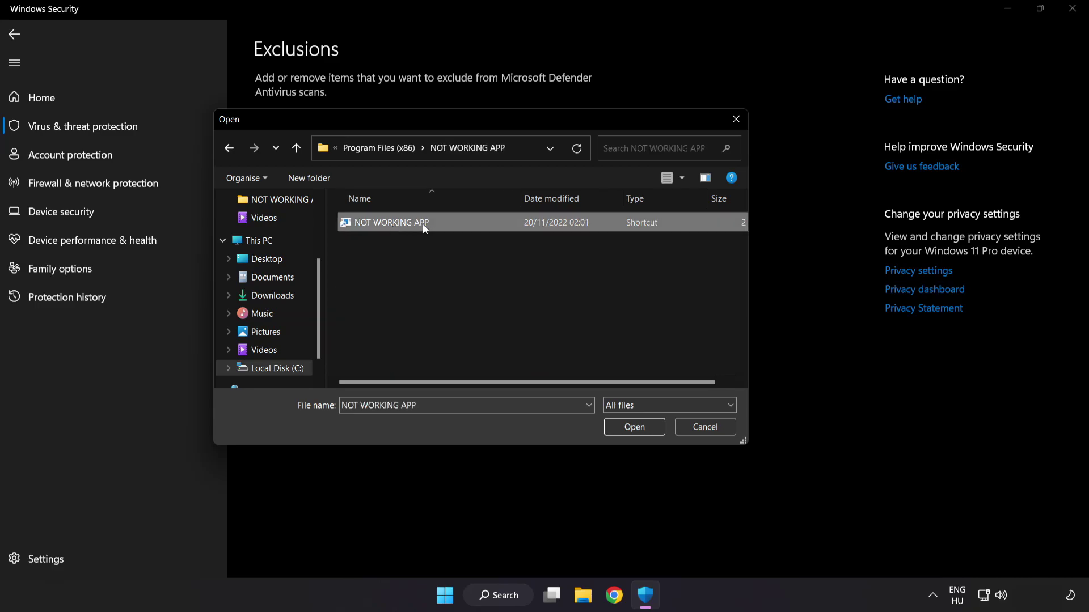
click(637, 432)
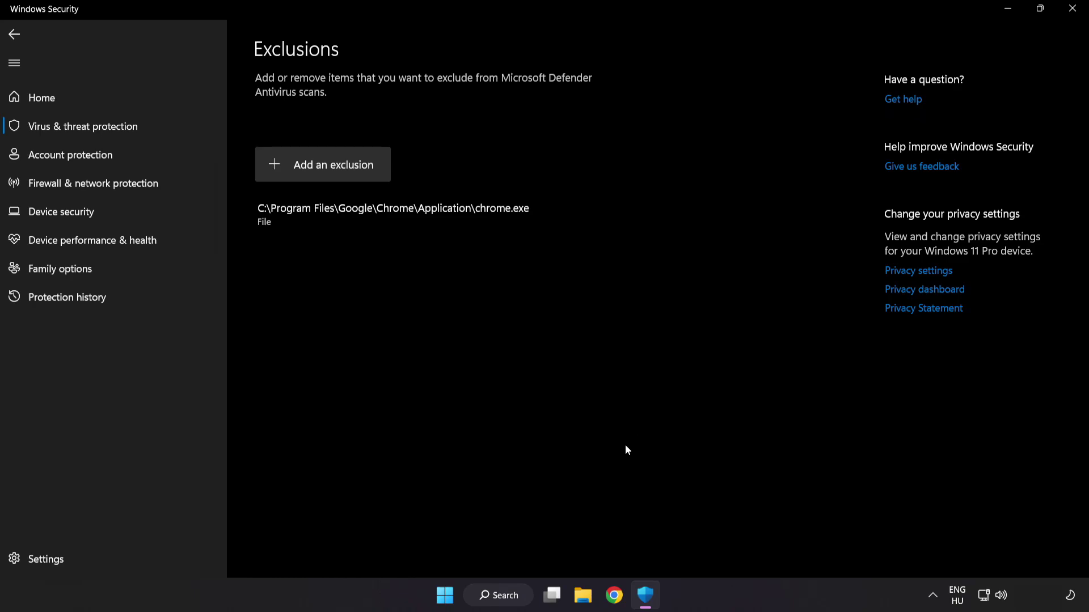
Close Windows Security and show the Start menu's Sleep, Shut down and Restart options.
click(1069, 17)
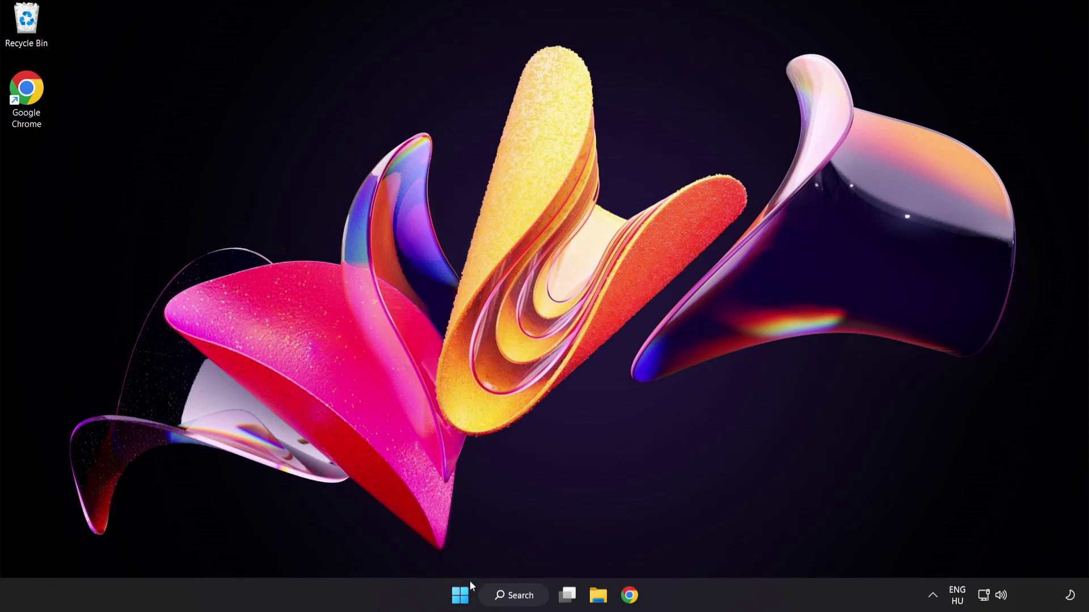
click(460, 593)
click(721, 546)
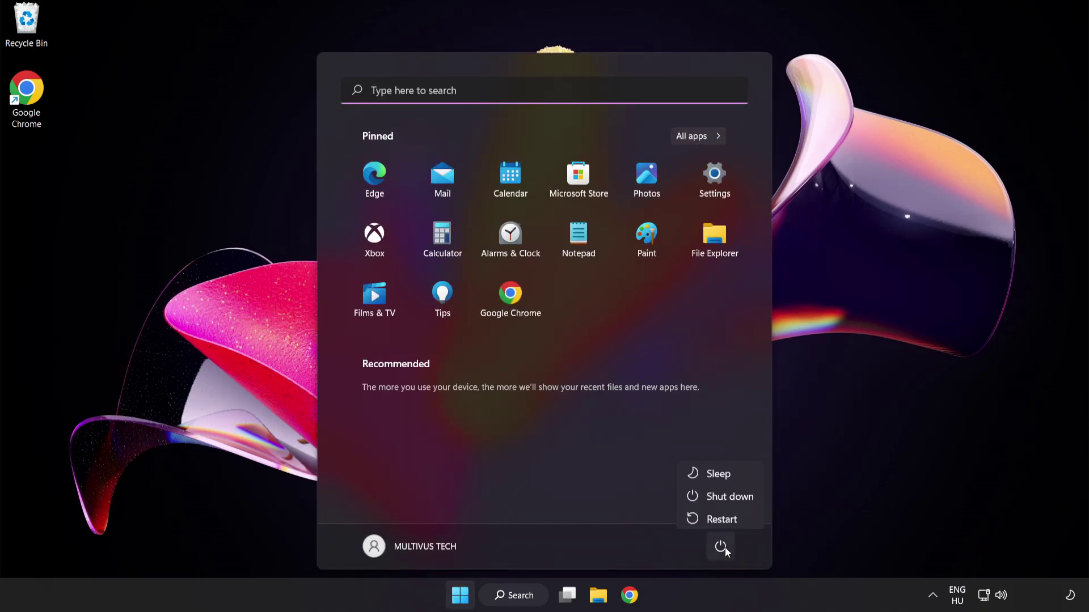